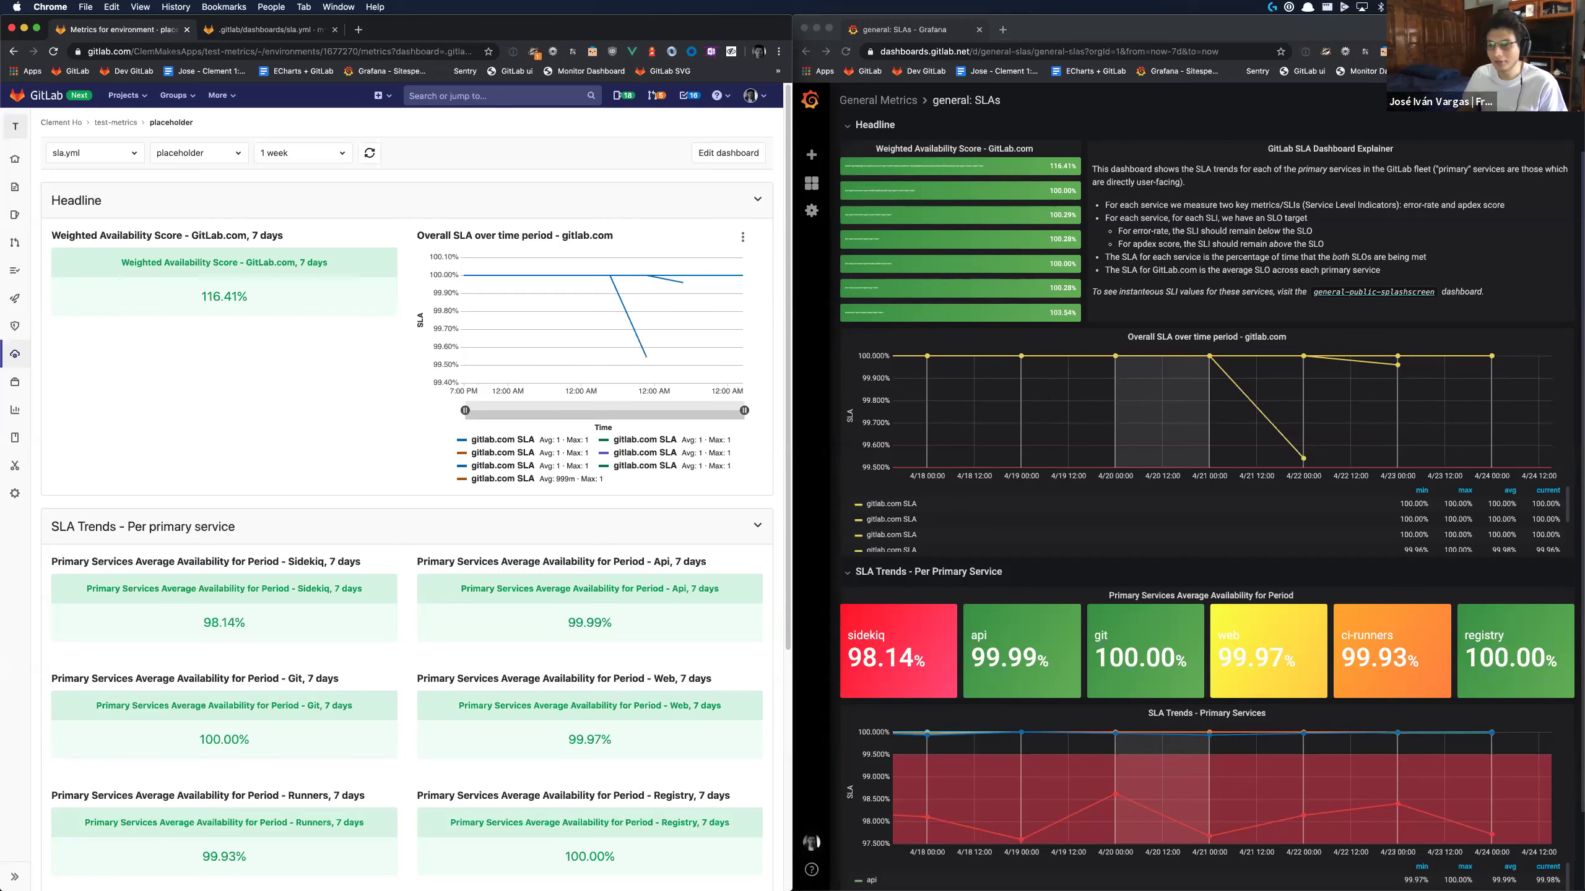
# - Review the Grafana general: SLAs dashboard's Headline and SLA Trends panels, then check its environment selector
pyautogui.click(1001, 592)
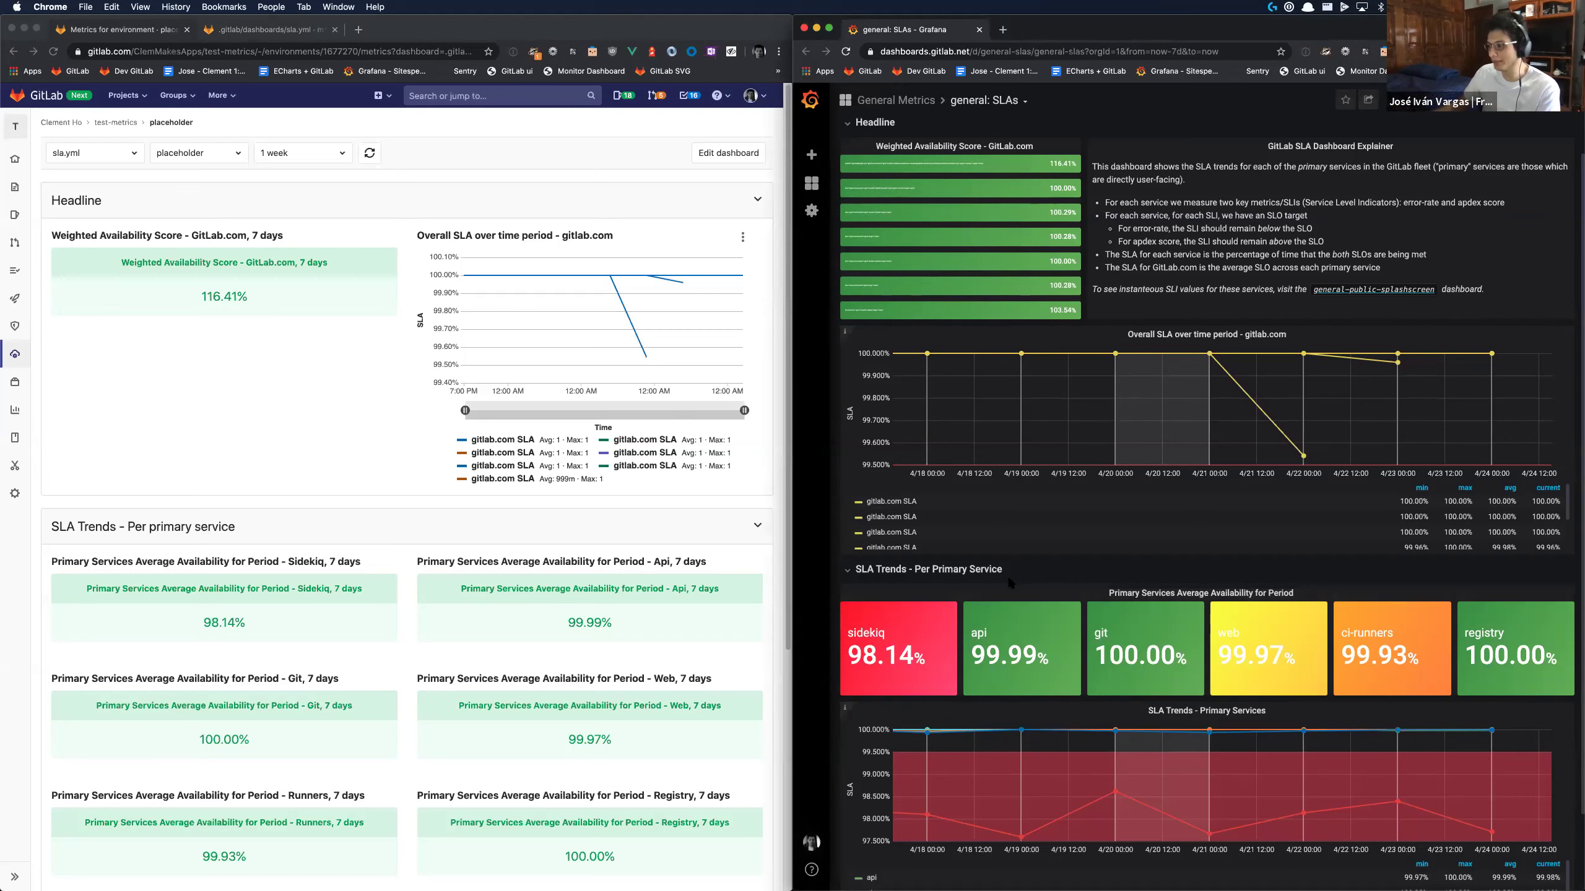
pyautogui.scroll(-1, 1003, 565)
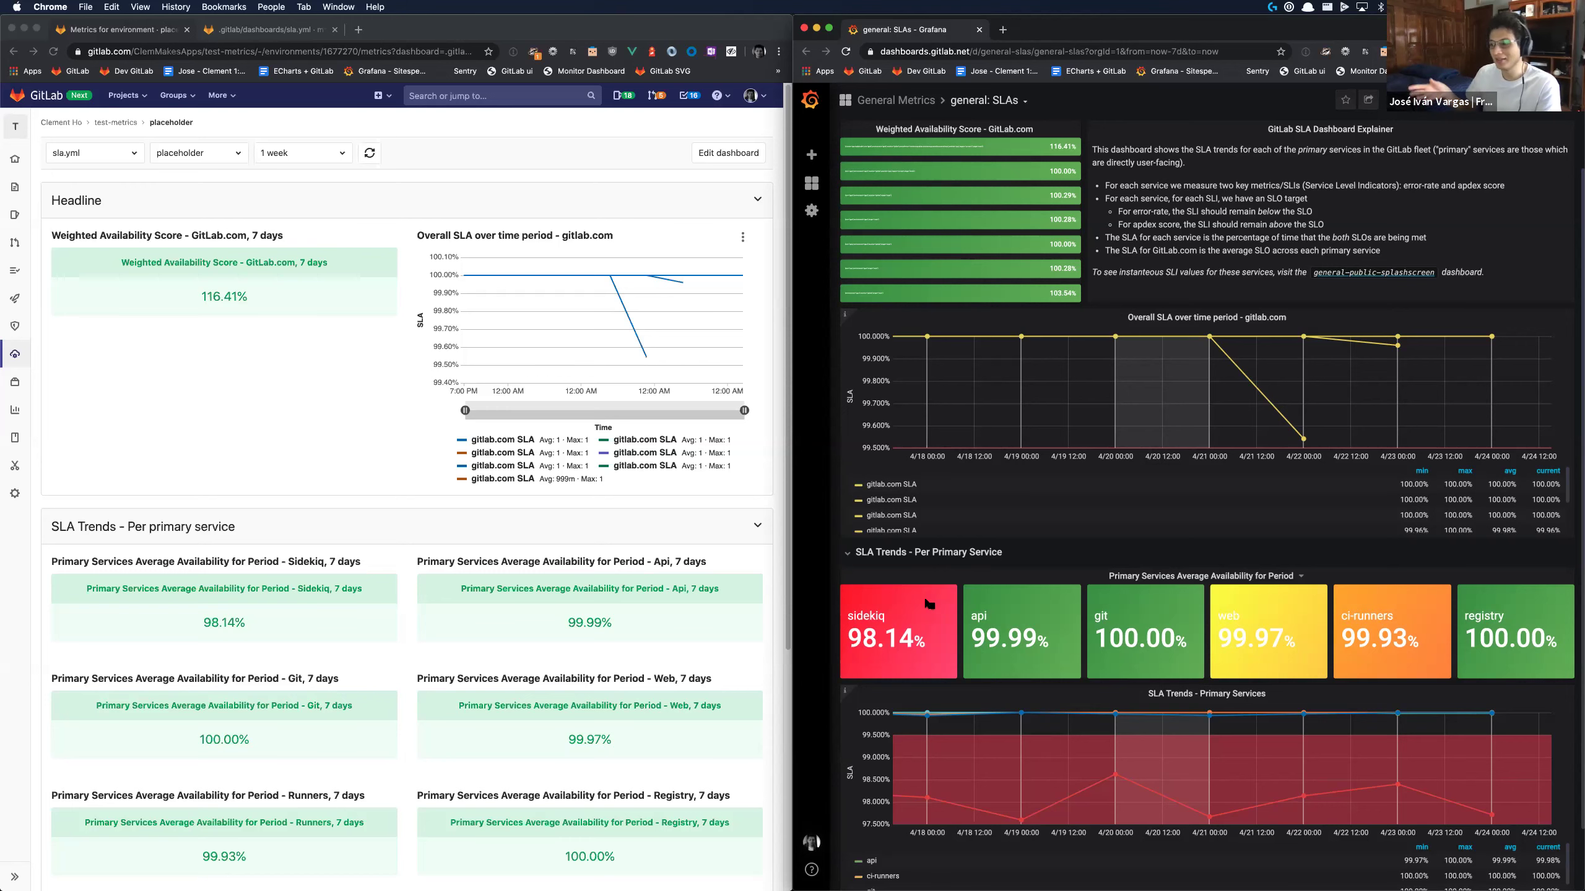
pyautogui.scroll(-2, 703, 621)
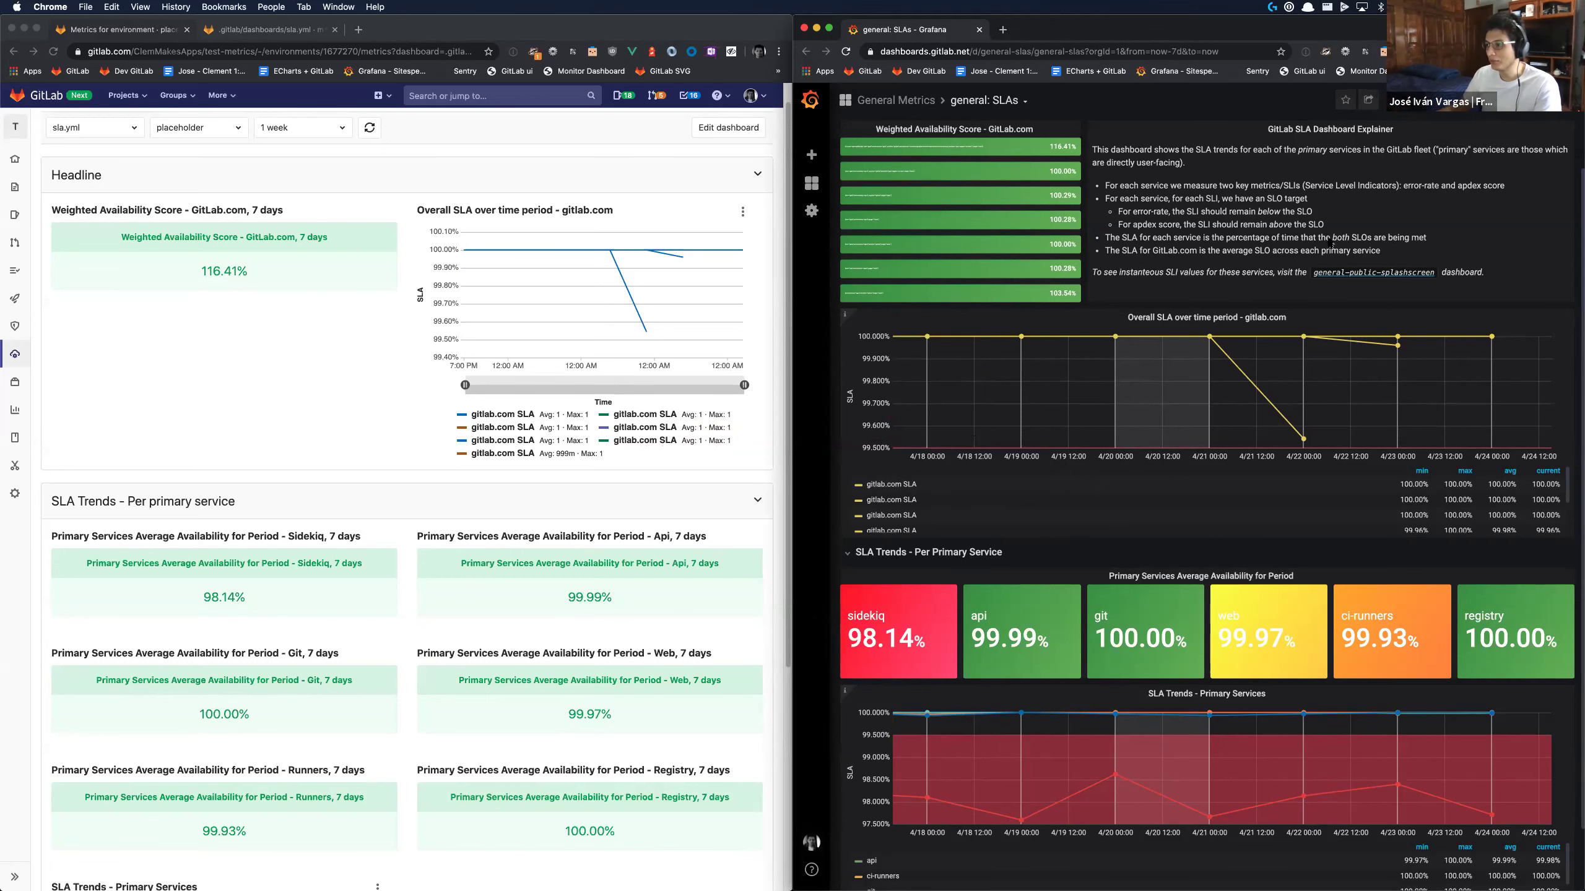
pyautogui.scroll(1, 965, 154)
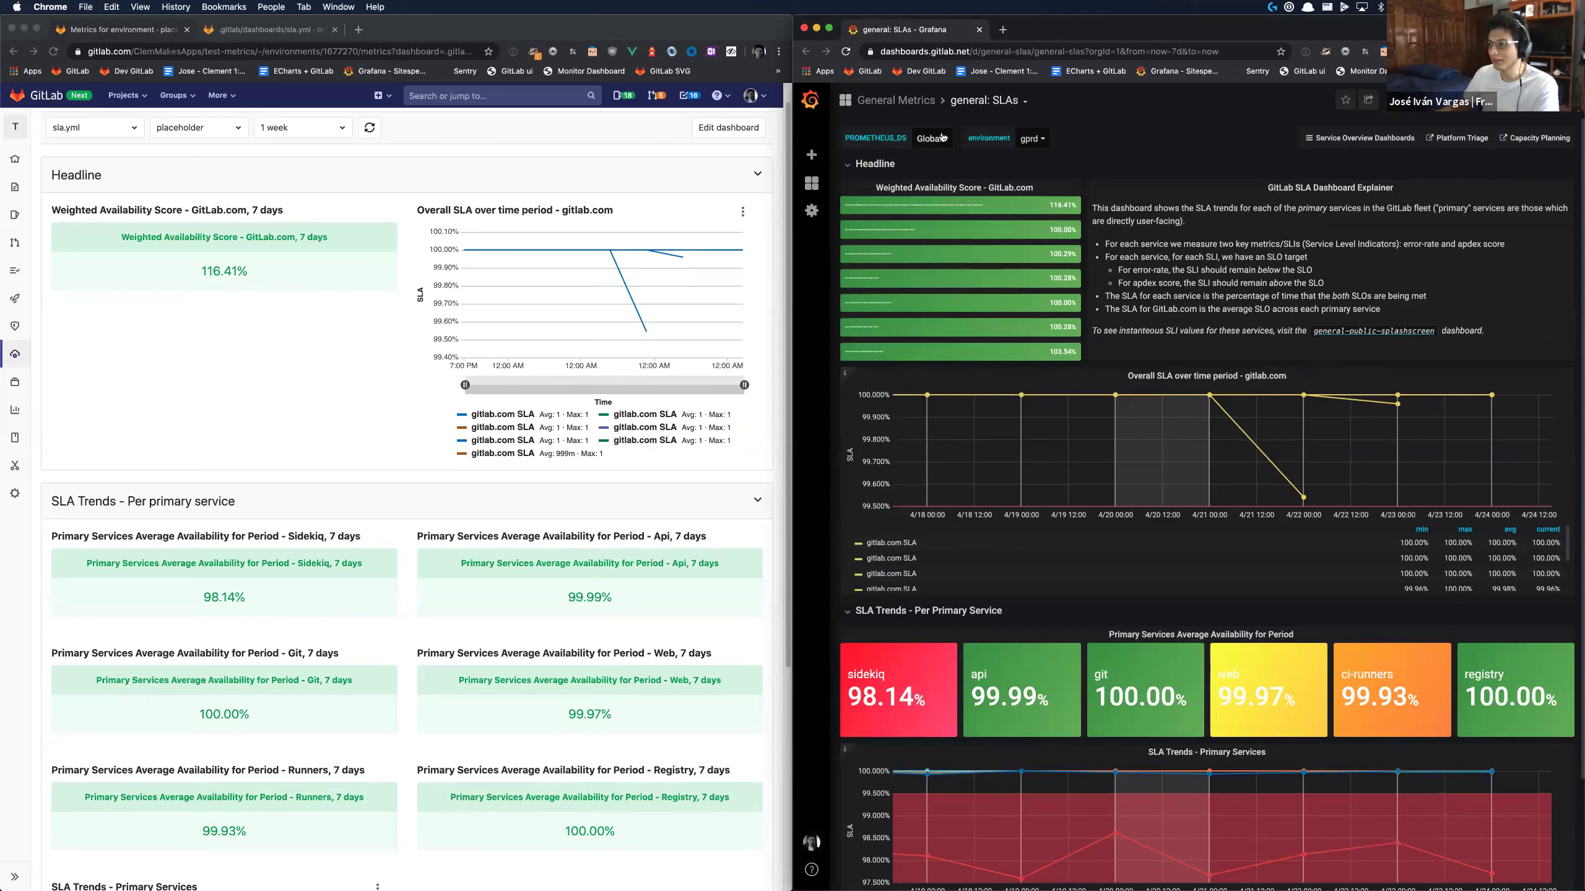
pyautogui.click(1032, 138)
pyautogui.click(1032, 138)
pyautogui.click(493, 122)
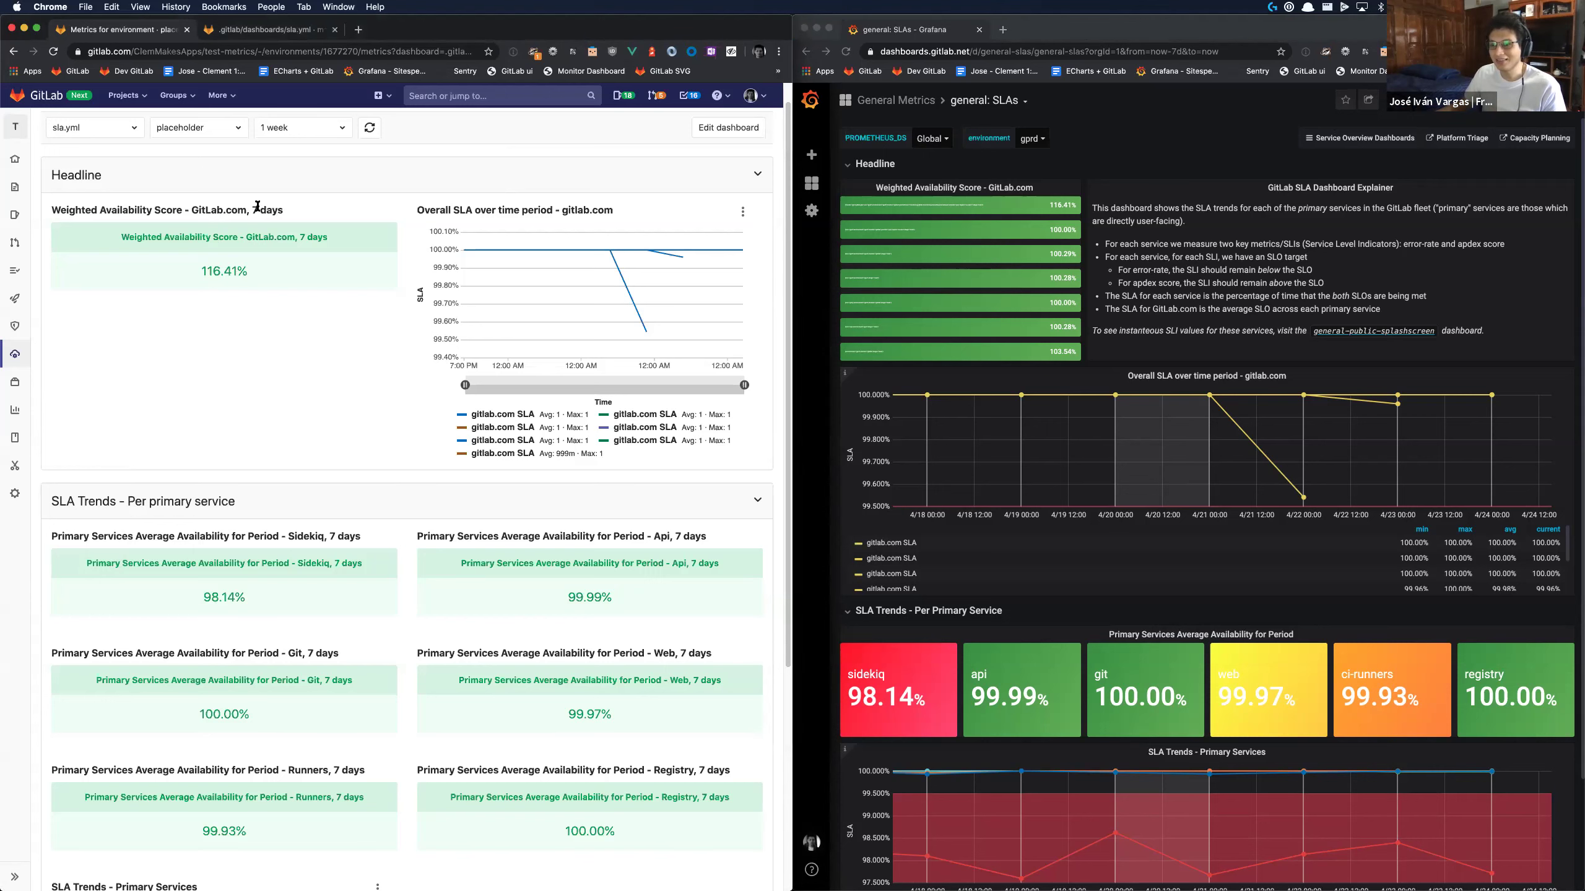
# - Compare the 7-day period in GitLab's Weighted Availability Score title with the time range options offered by Grafana
pyautogui.moveTo(251, 210); pyautogui.dragTo(285, 211)
pyautogui.click(297, 210)
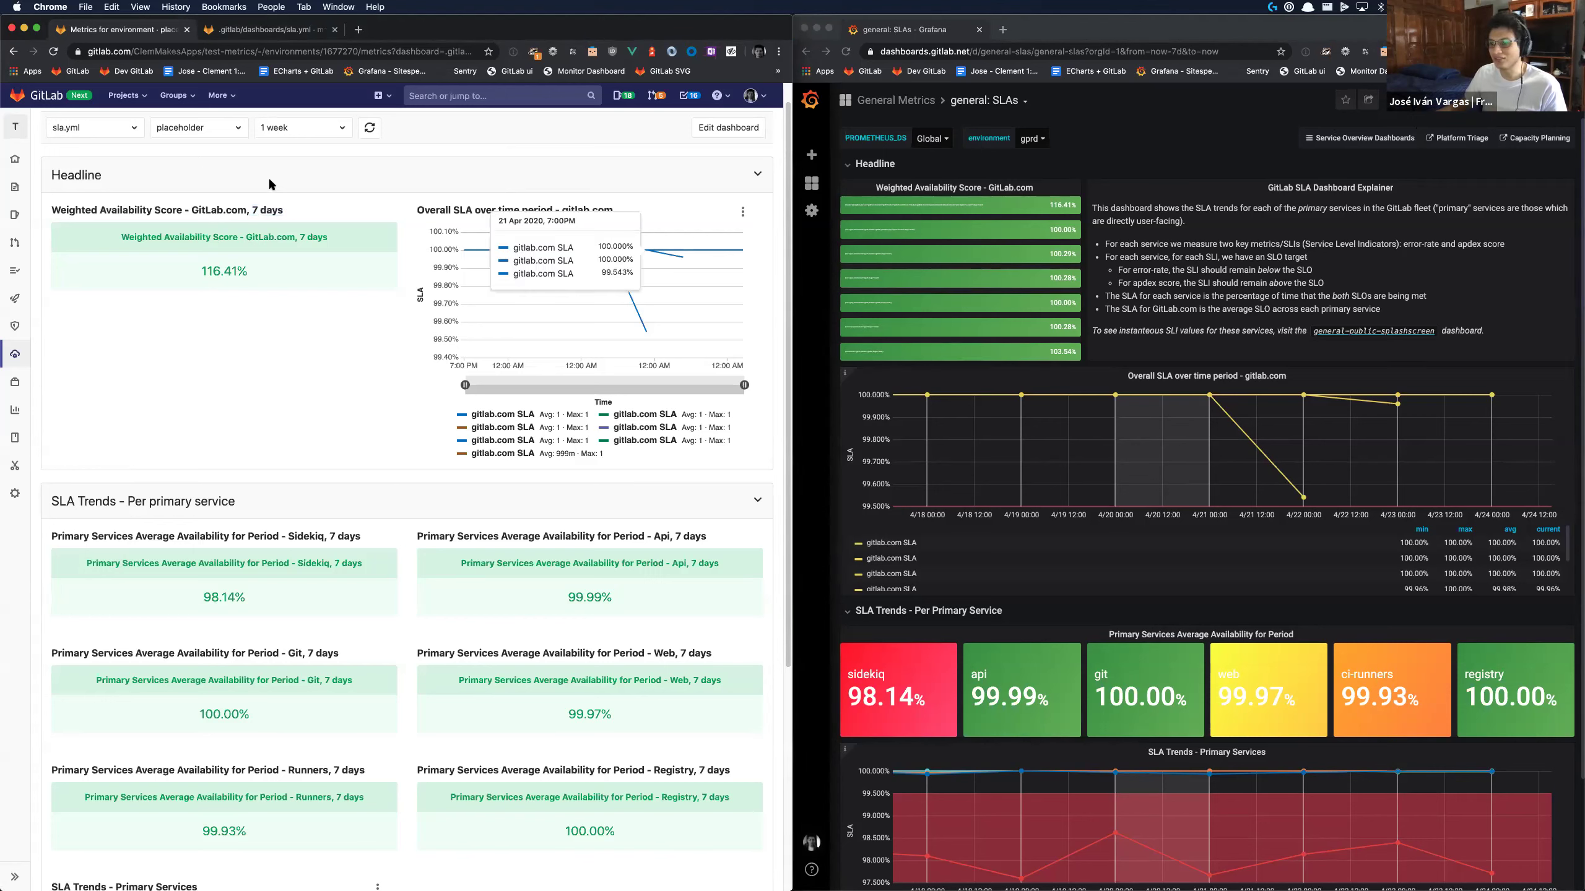
pyautogui.click(272, 132)
pyautogui.click(441, 124)
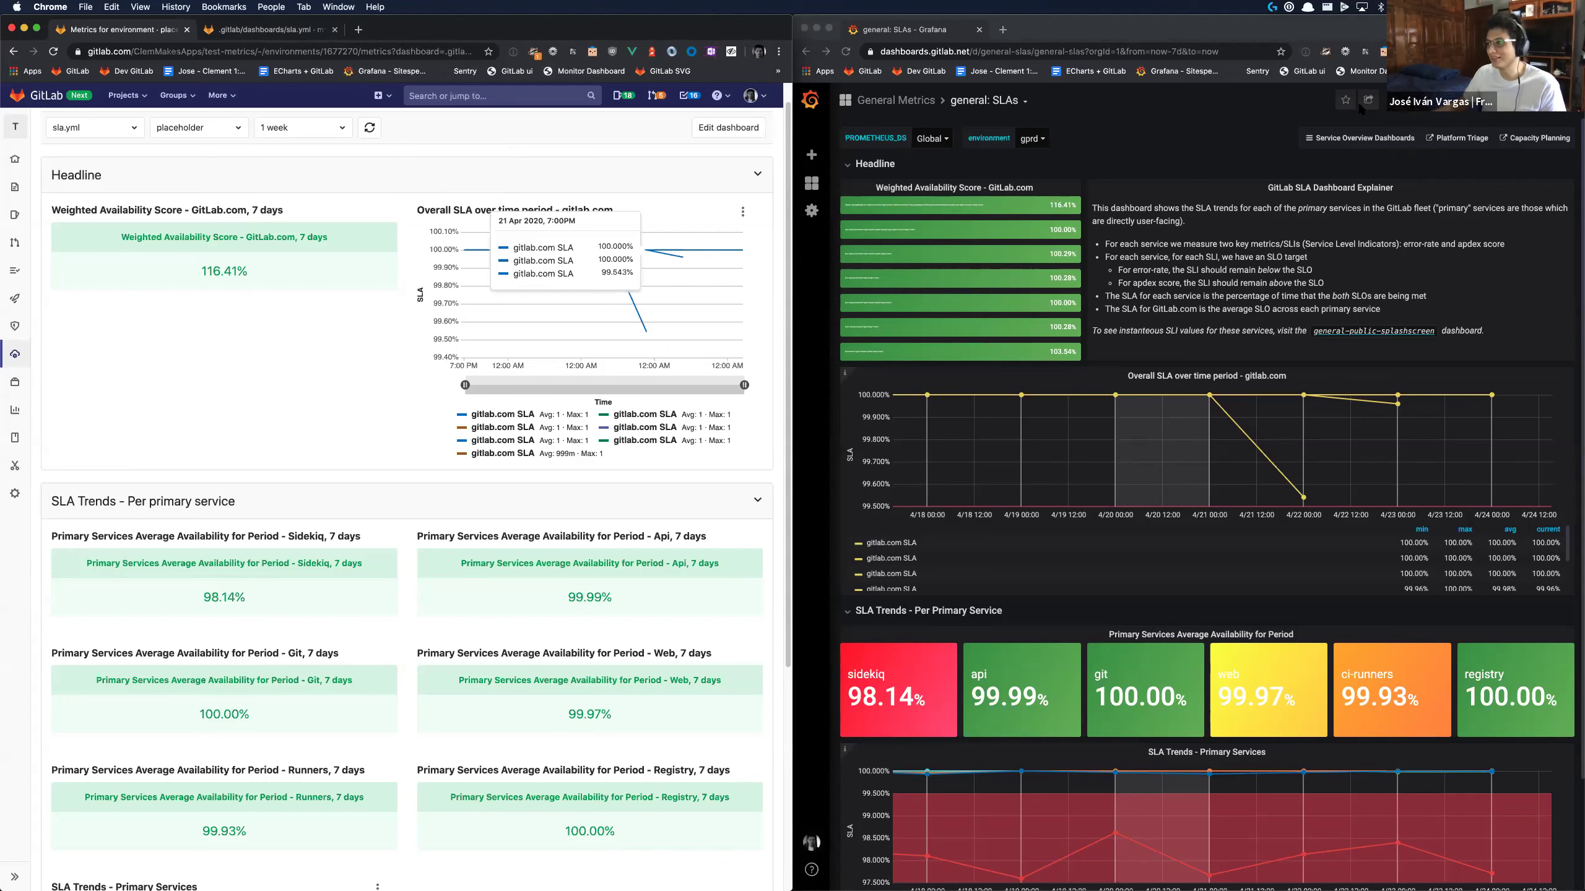
pyautogui.click(1454, 100)
pyautogui.click(1453, 100)
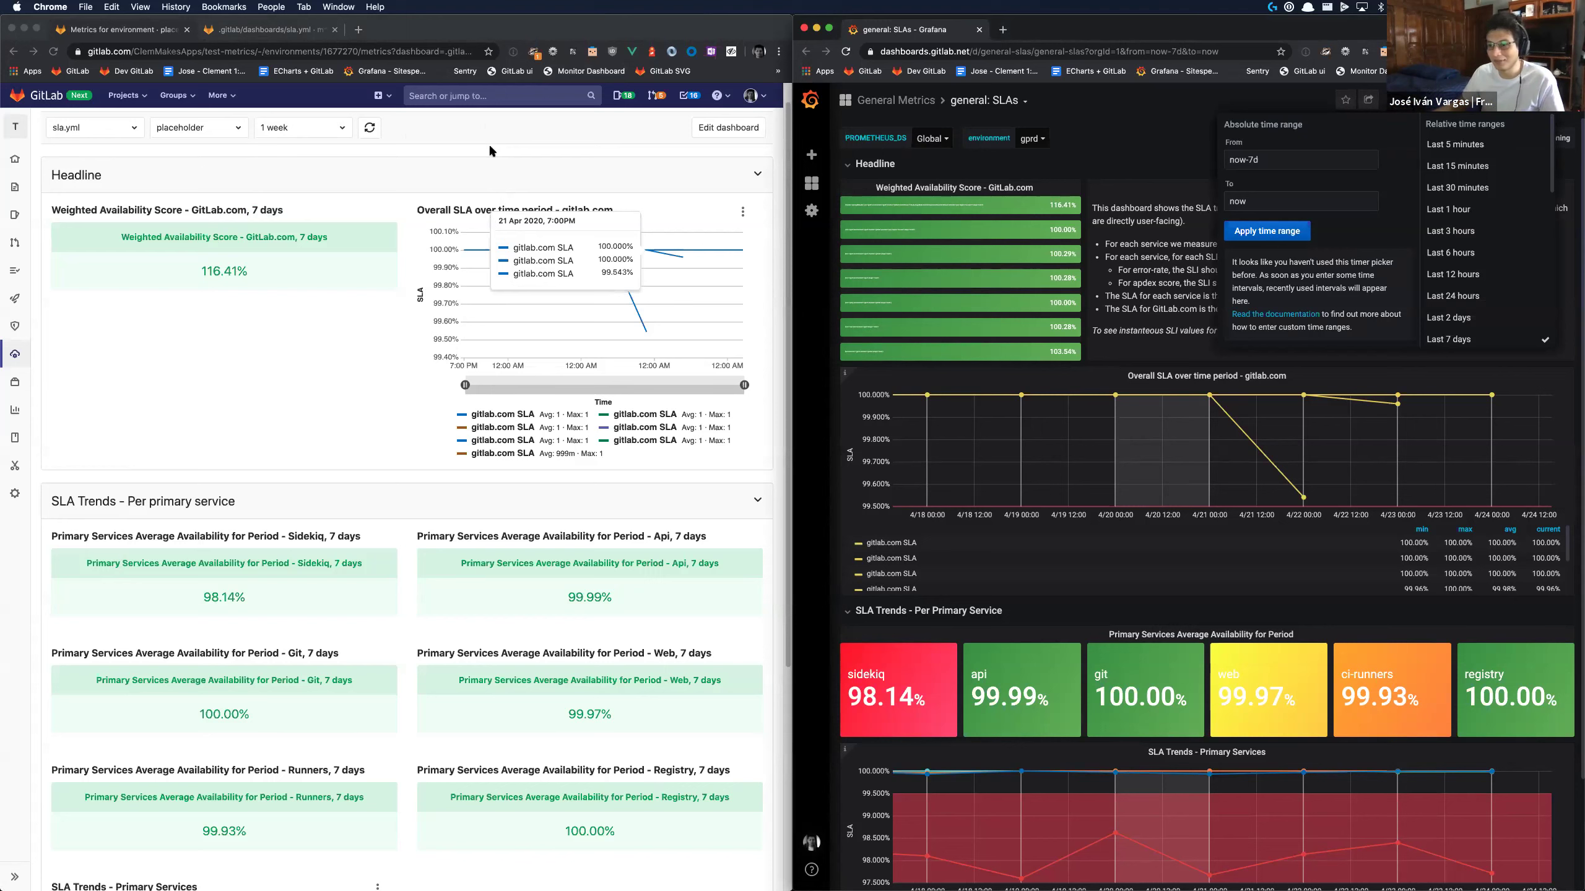
pyautogui.click(221, 178)
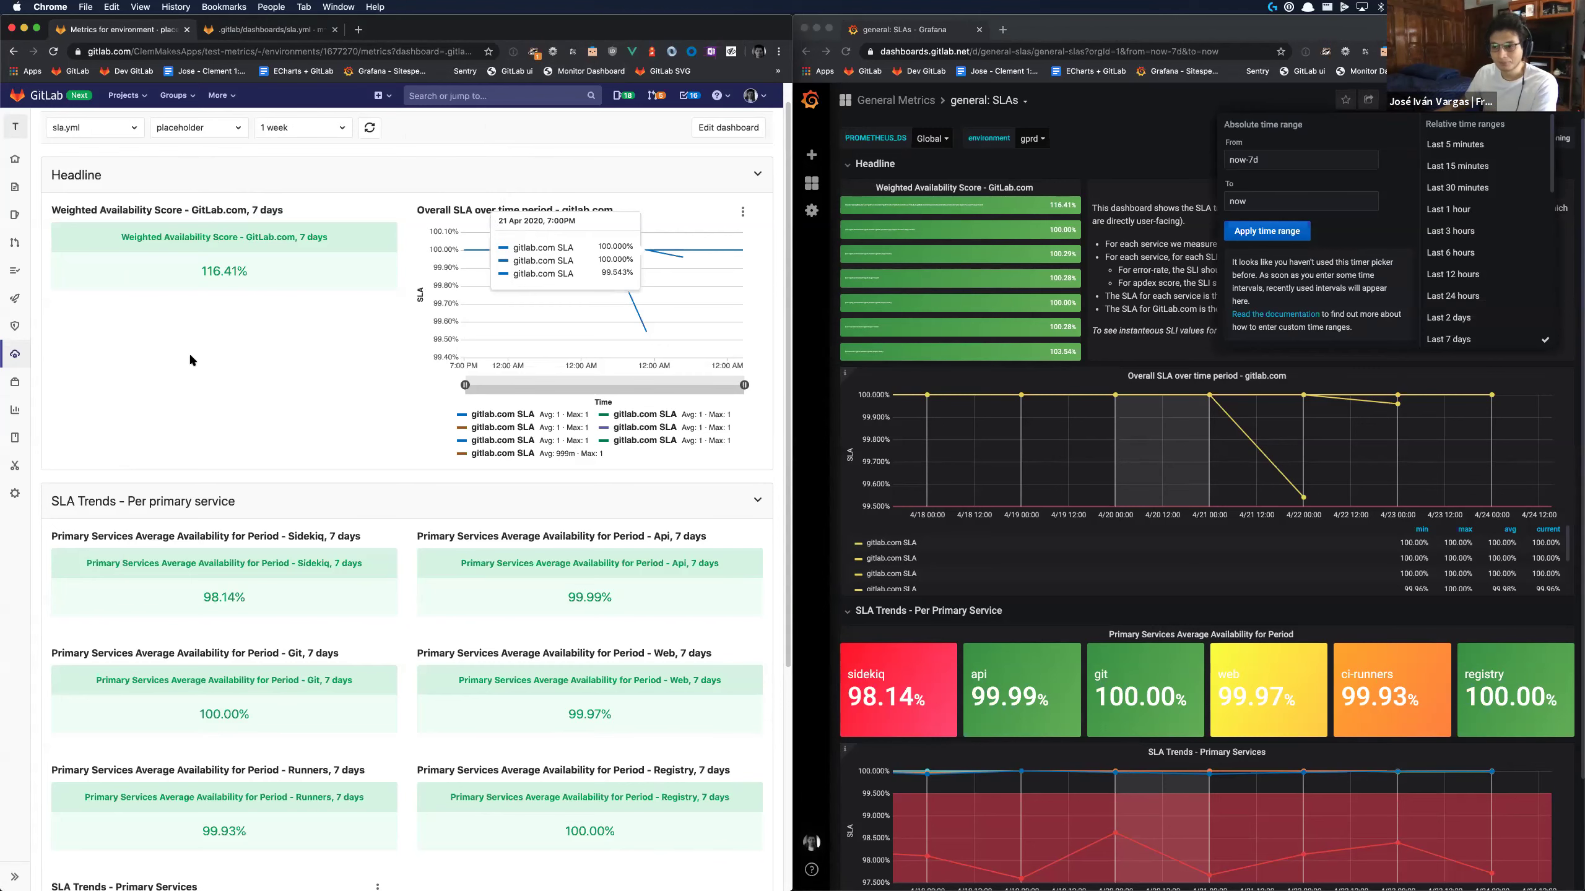
# - Examine the Weighted Availability Score value in GitLab against Grafana's score panel, dismissing the open Grafana time range picker
pyautogui.scroll(-1, 196, 353)
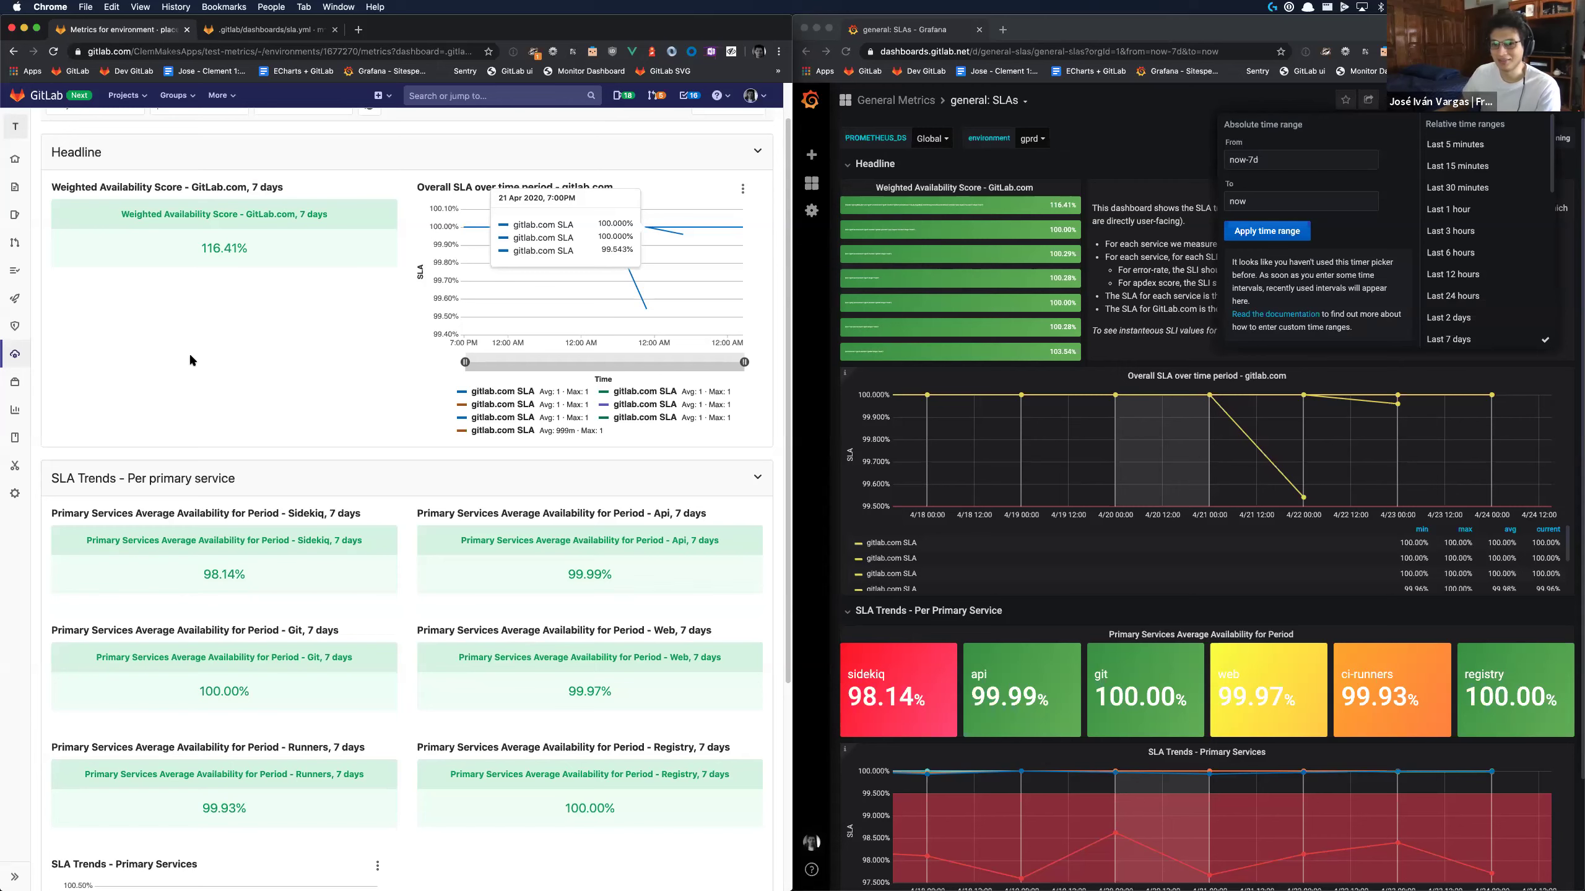
pyautogui.scroll(1, 247, 270)
pyautogui.moveTo(247, 271); pyautogui.dragTo(200, 272)
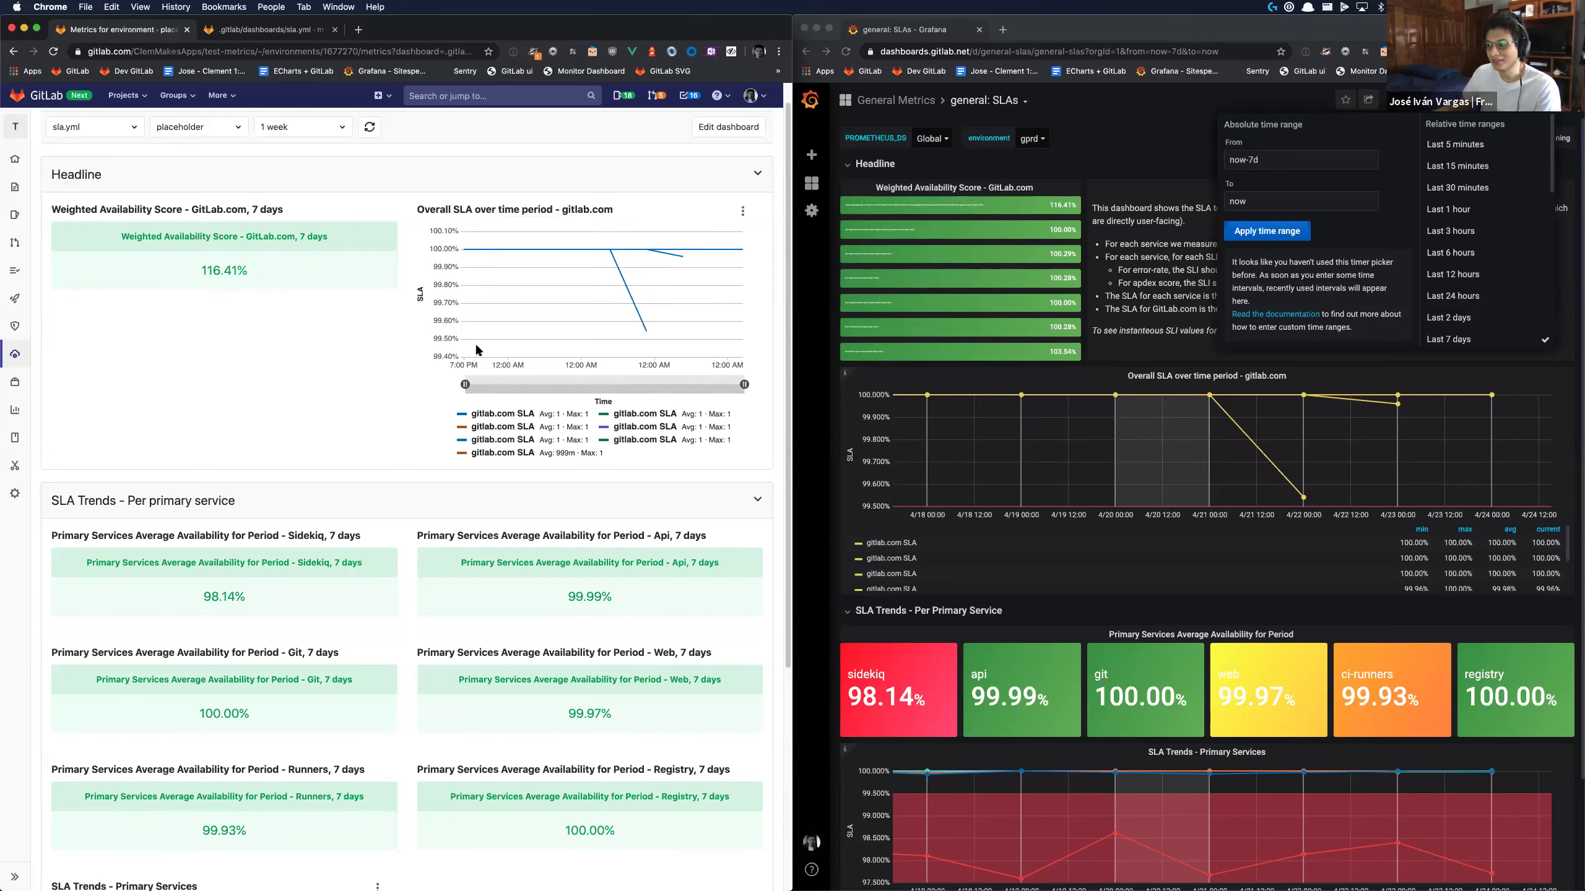
pyautogui.scroll(-1, 324, 287)
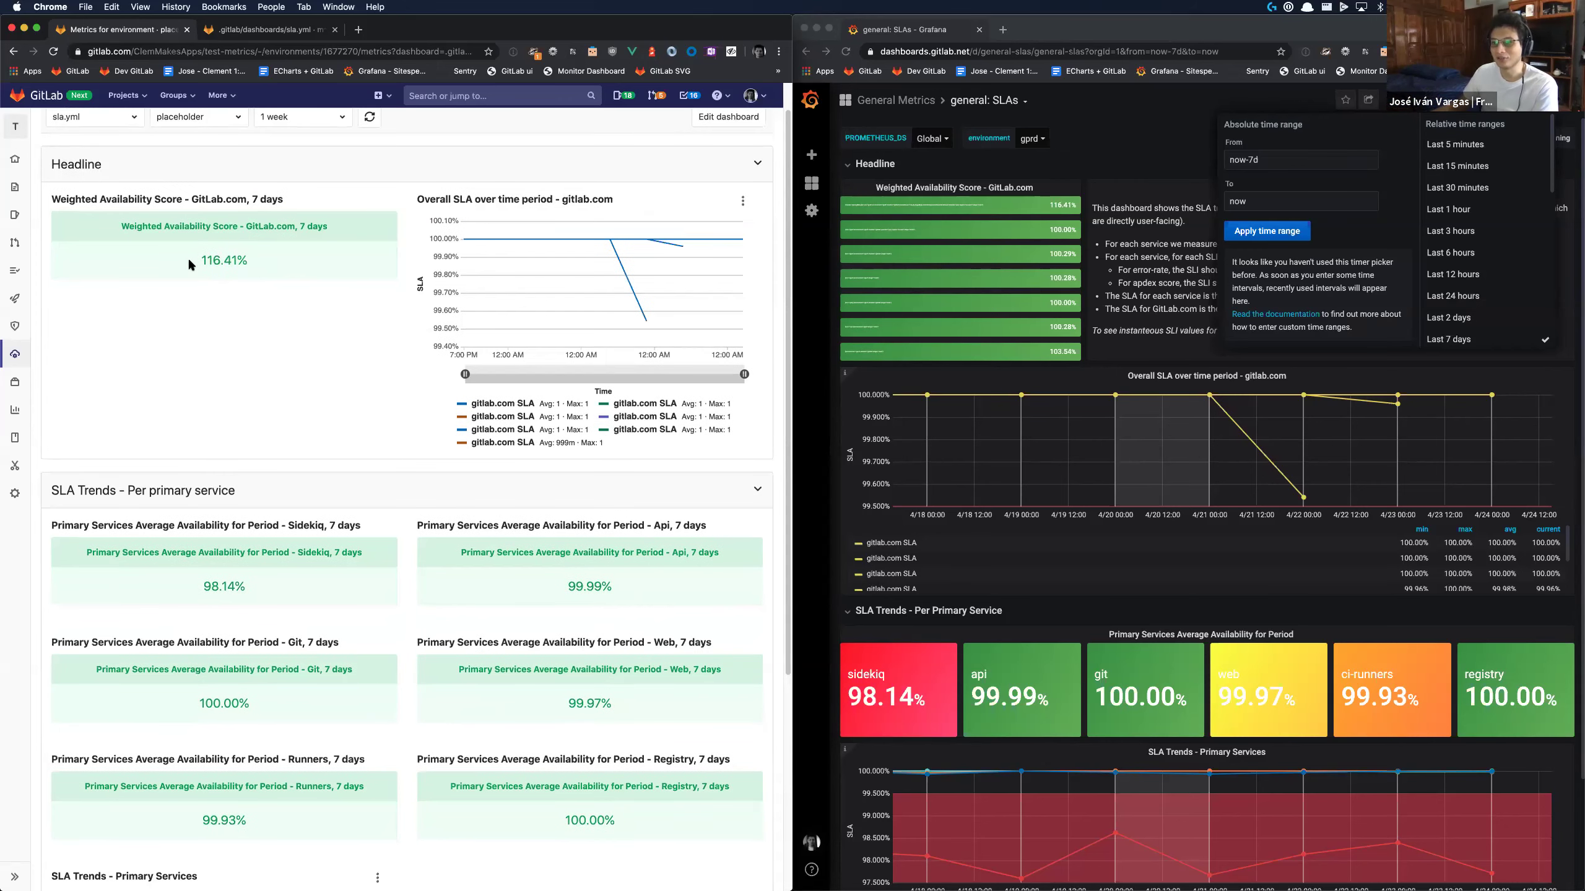
pyautogui.tripleClick(240, 259)
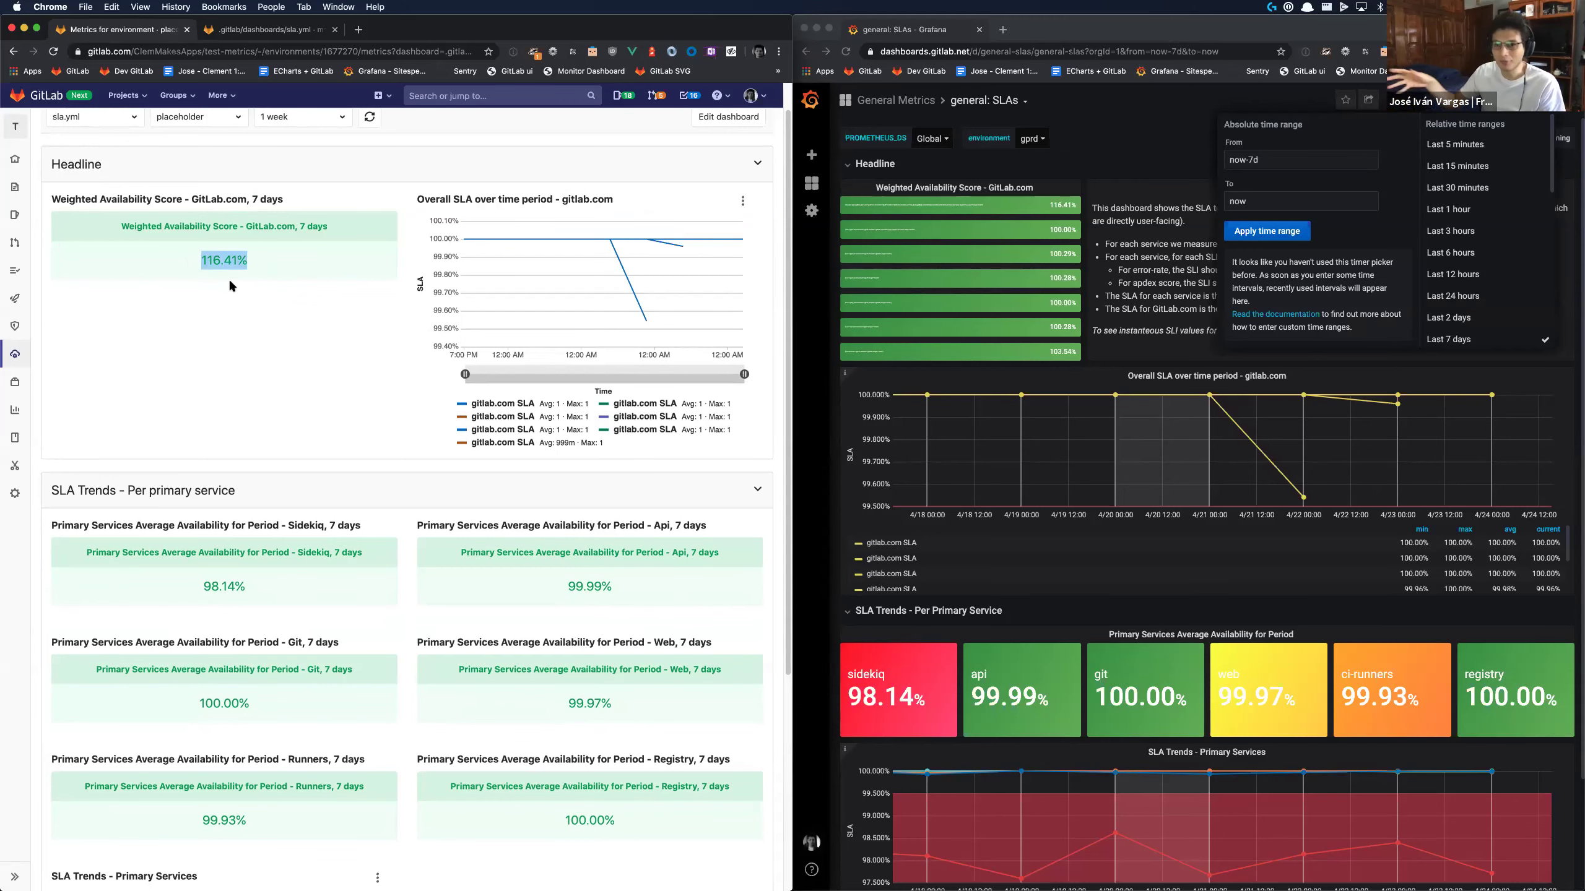
pyautogui.scroll(-1, 262, 309)
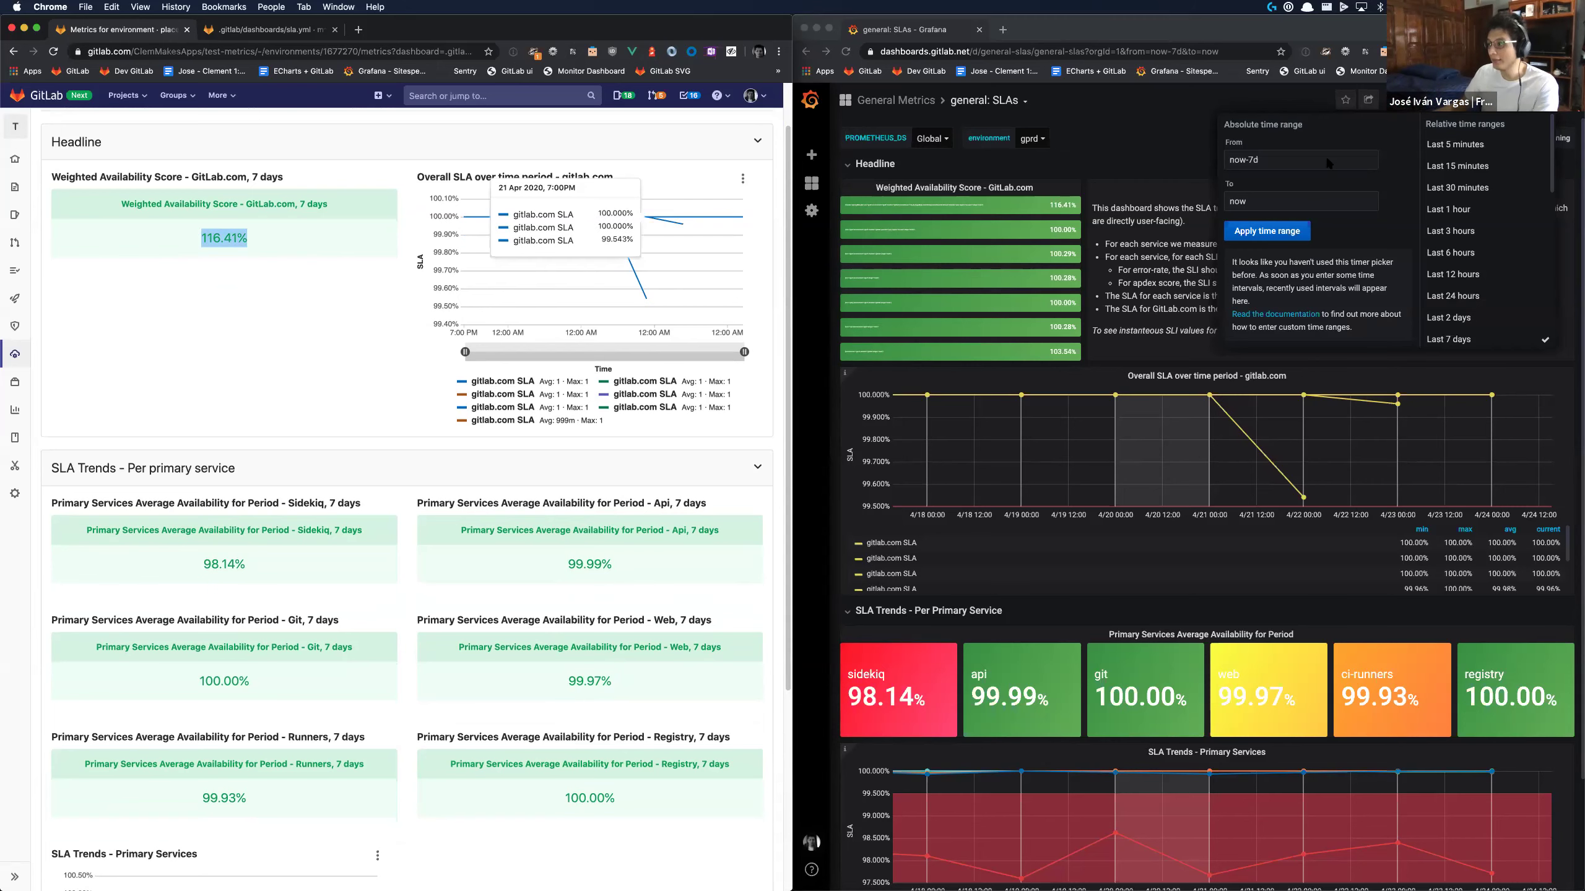
pyautogui.click(1154, 110)
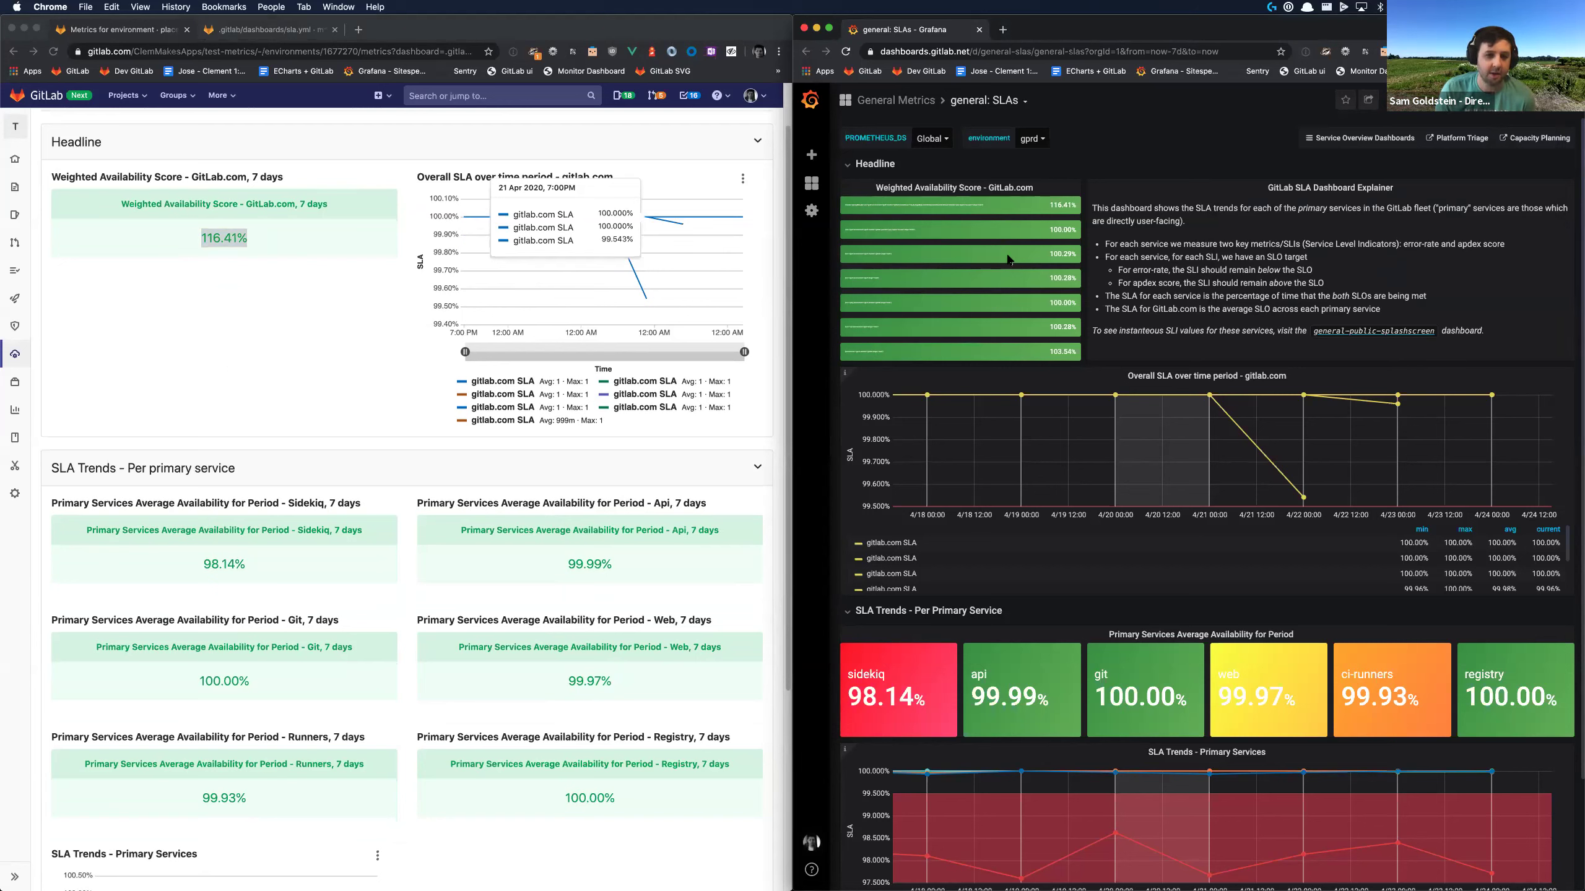
pyautogui.click(341, 346)
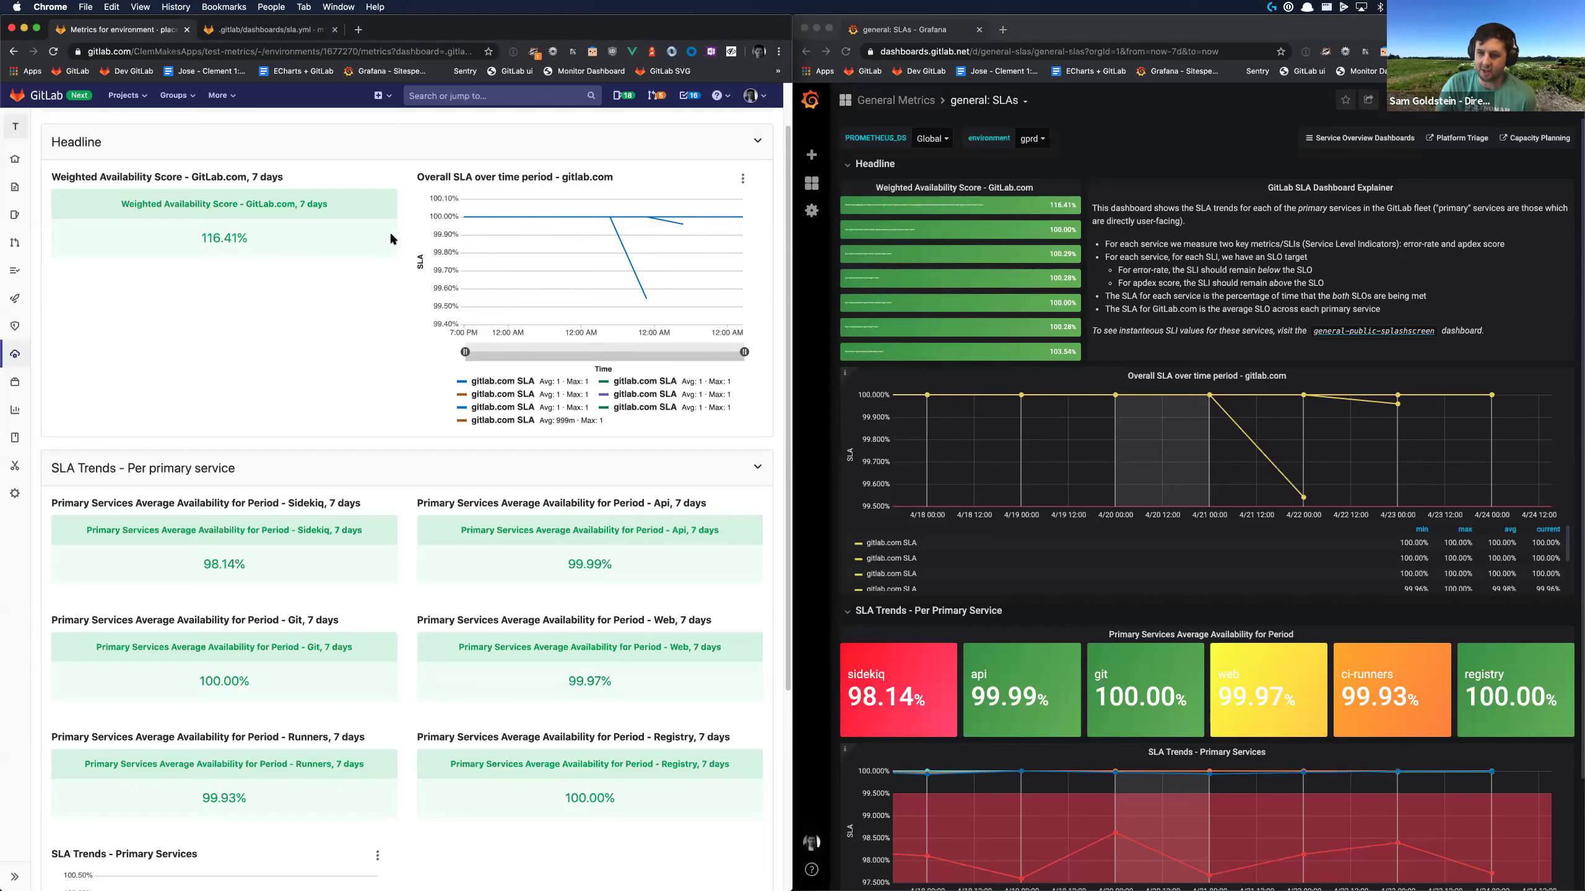
# - Show the sla.yml dashboard definition and highlight the [7d] range in the Weighted Availability Score query
pyautogui.click(304, 31)
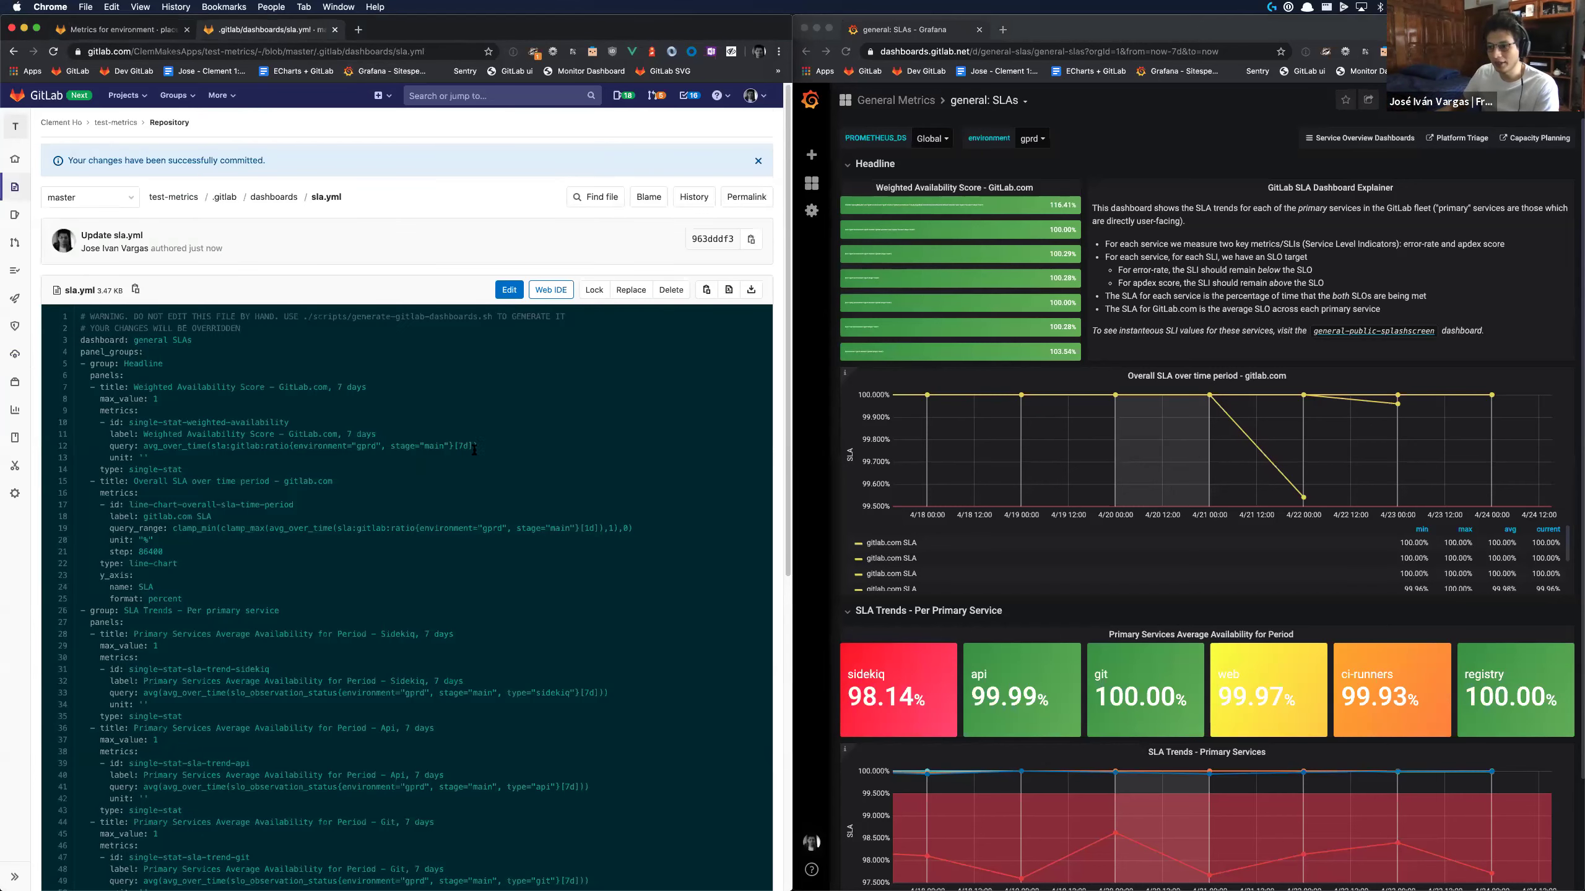
pyautogui.moveTo(474, 450); pyautogui.dragTo(208, 445)
pyautogui.moveTo(137, 442); pyautogui.dragTo(139, 443)
pyautogui.moveTo(478, 446); pyautogui.dragTo(455, 446)
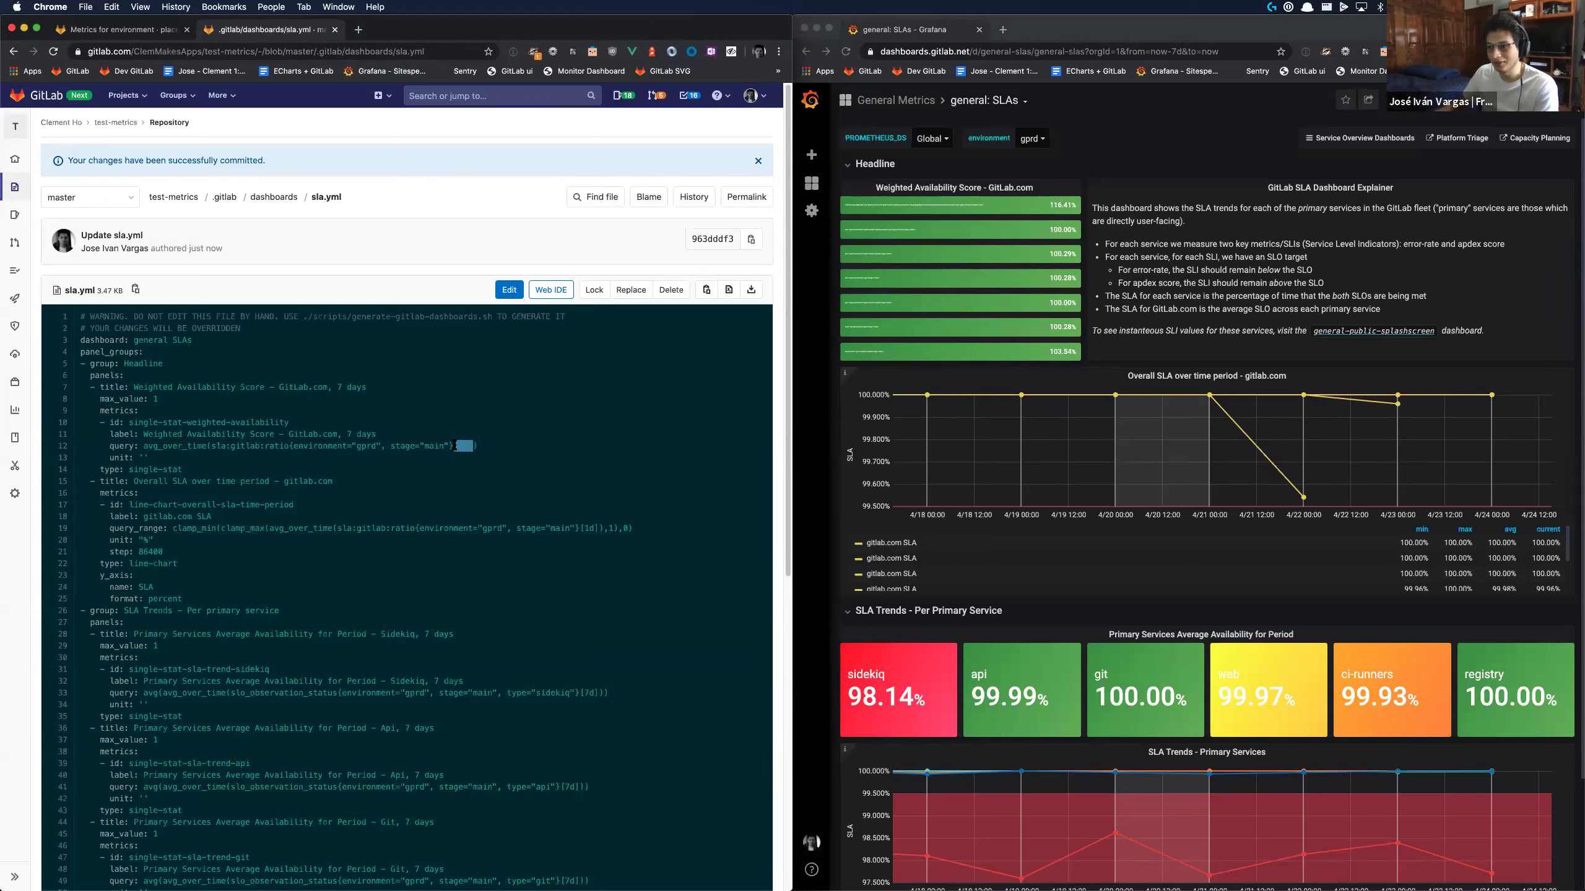
pyautogui.click(543, 445)
# - Inspect the JSON of Grafana's Weighted Availability Score panel and highlight the $__range variable in its query expression
pyautogui.click(1001, 195)
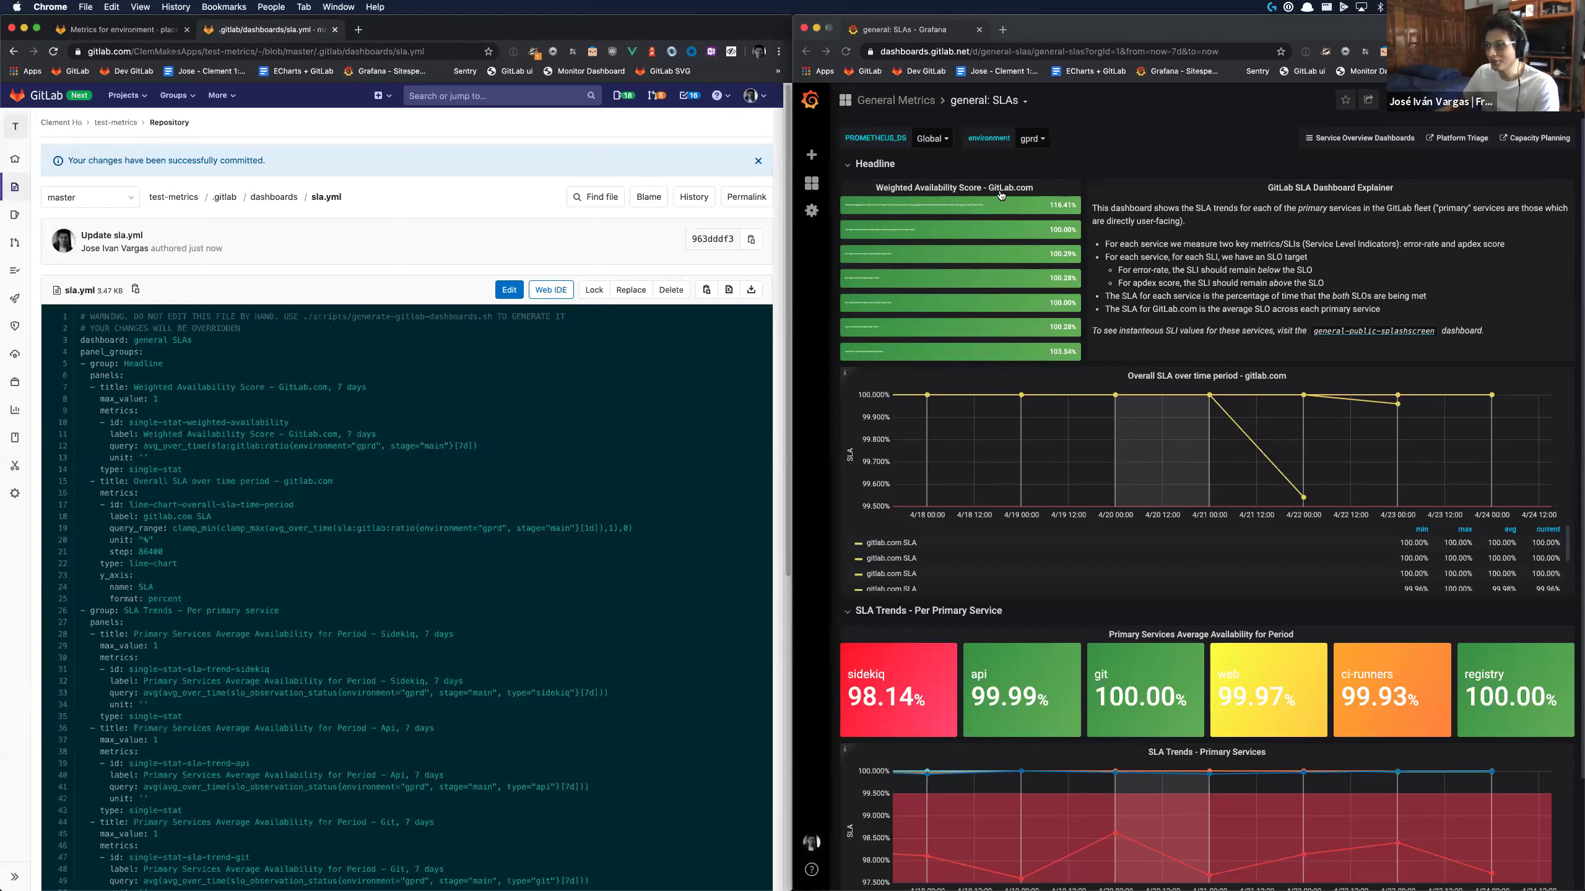
pyautogui.click(1033, 193)
pyautogui.click(1100, 244)
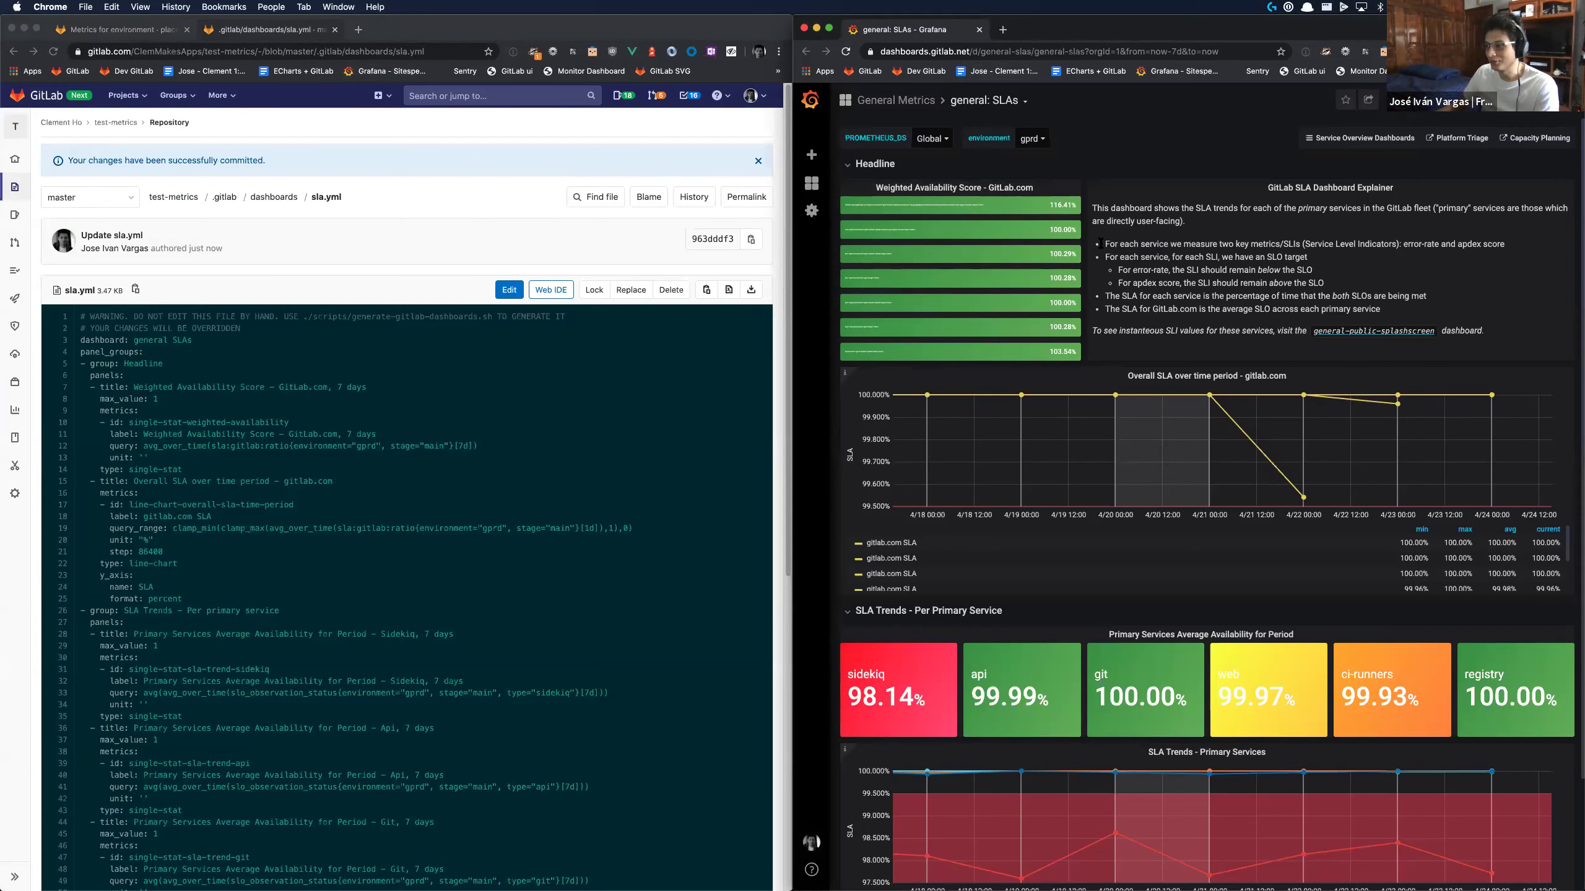
pyautogui.scroll(-15, 1100, 338)
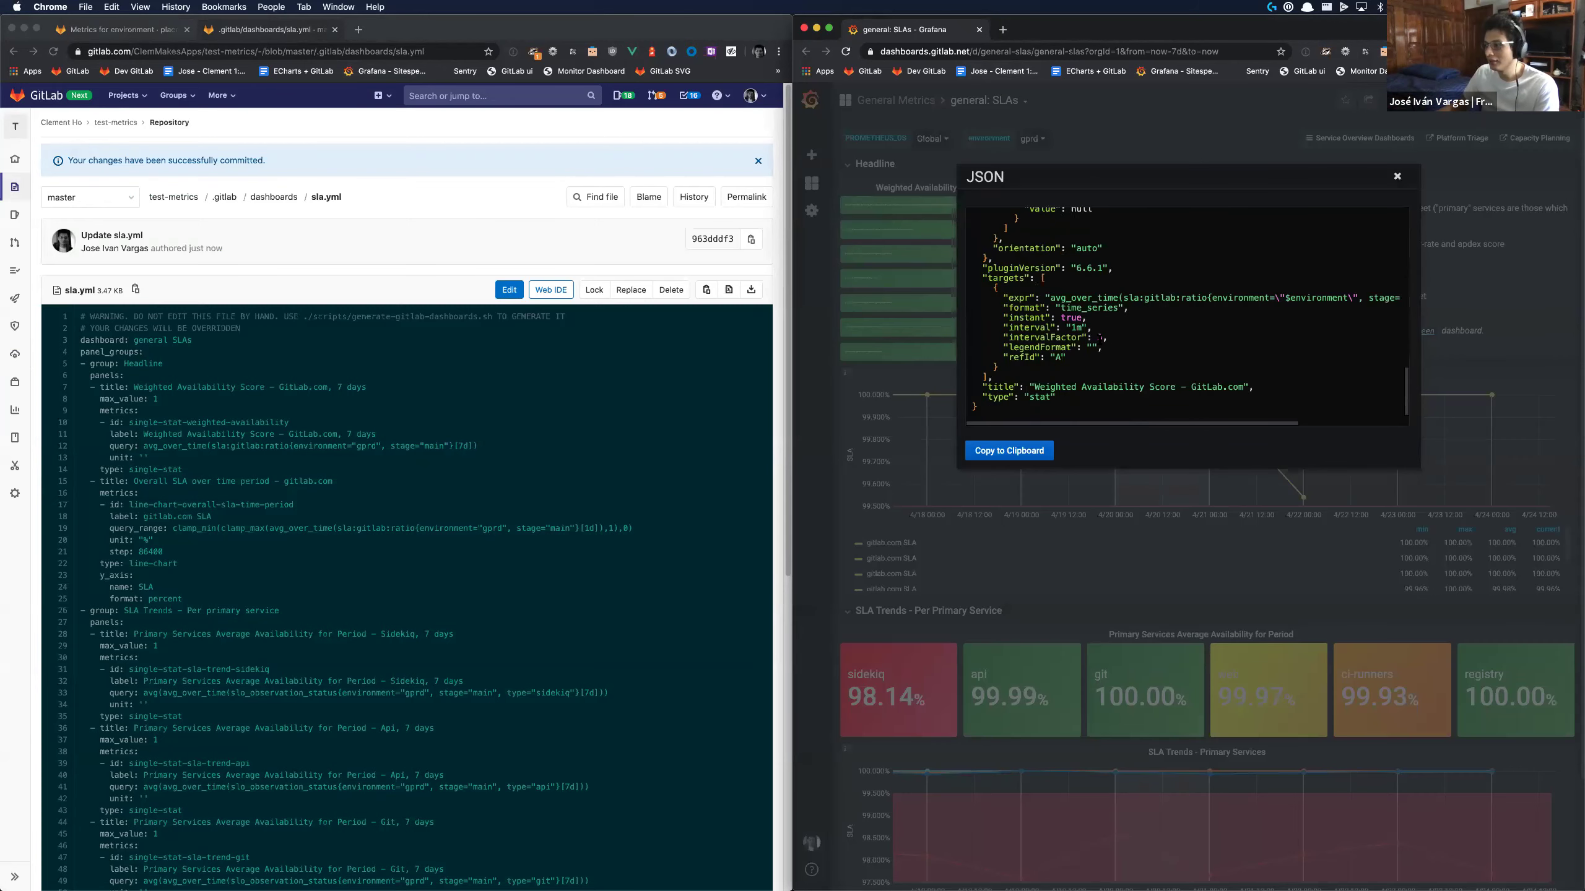
pyautogui.scroll(2, 1099, 338)
pyautogui.hscroll(5, 1099, 337)
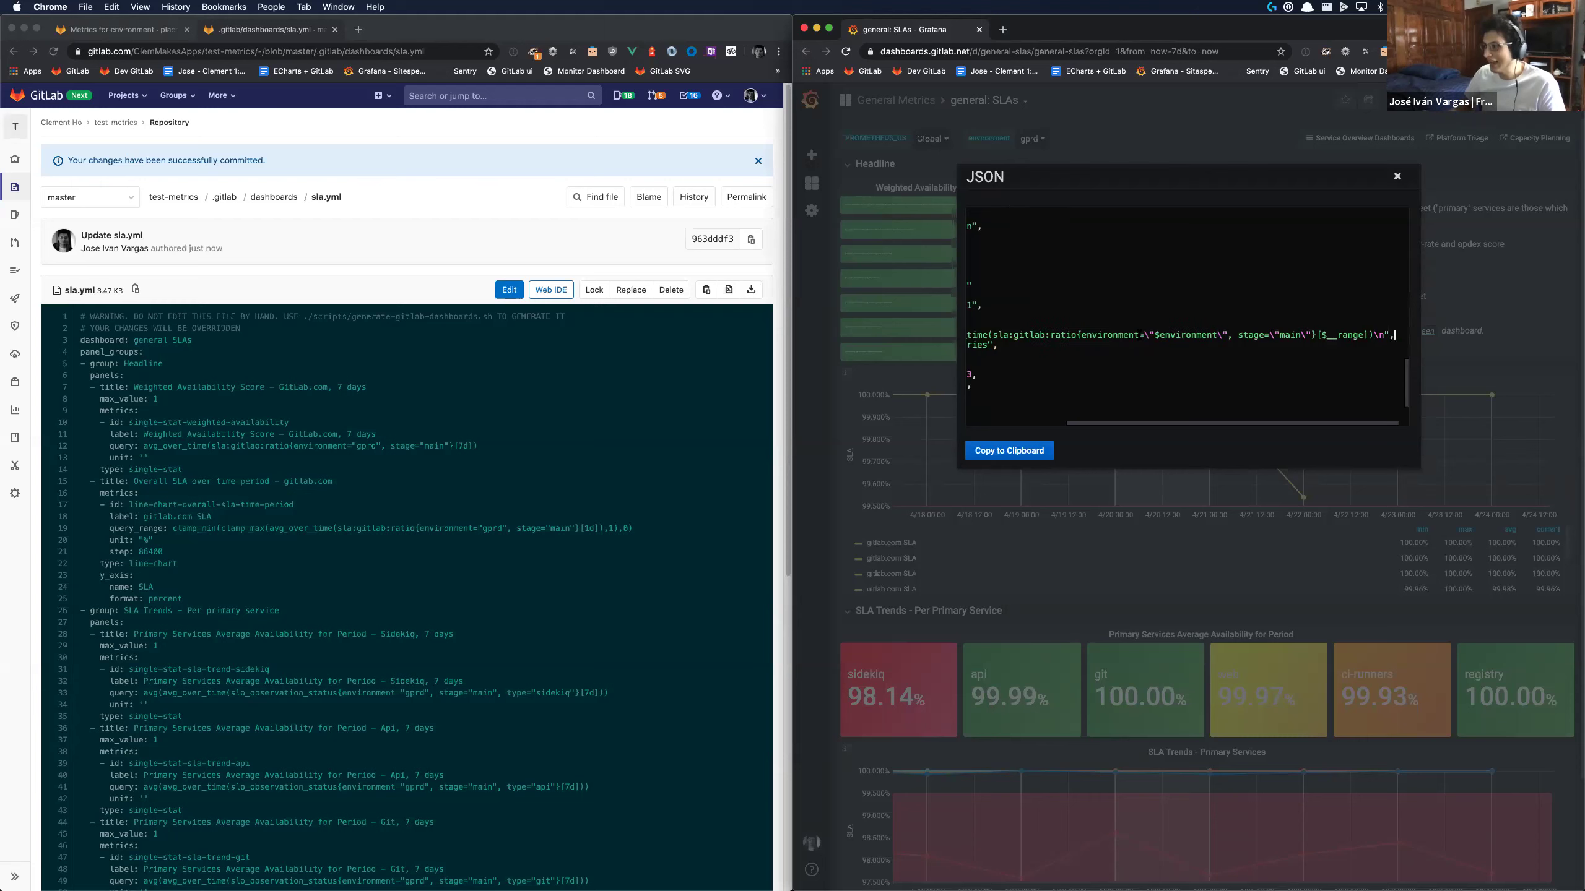
pyautogui.doubleClick(1329, 337)
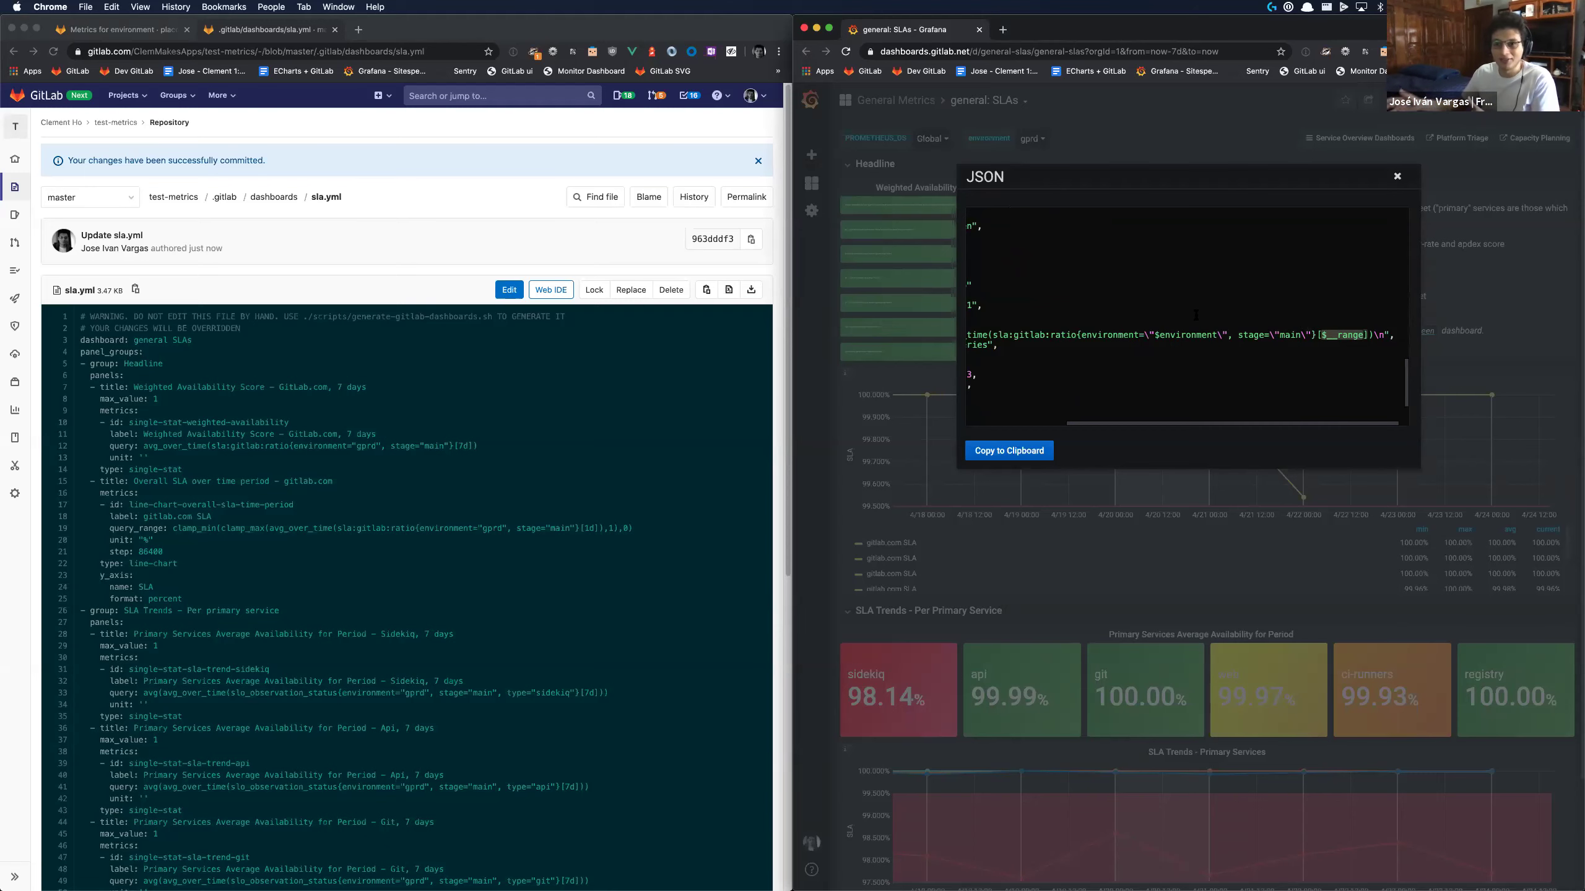
pyautogui.click(1397, 176)
# - Return to the GitLab metrics dashboard and compare its primary services availability panels with the Grafana ones
pyautogui.click(124, 30)
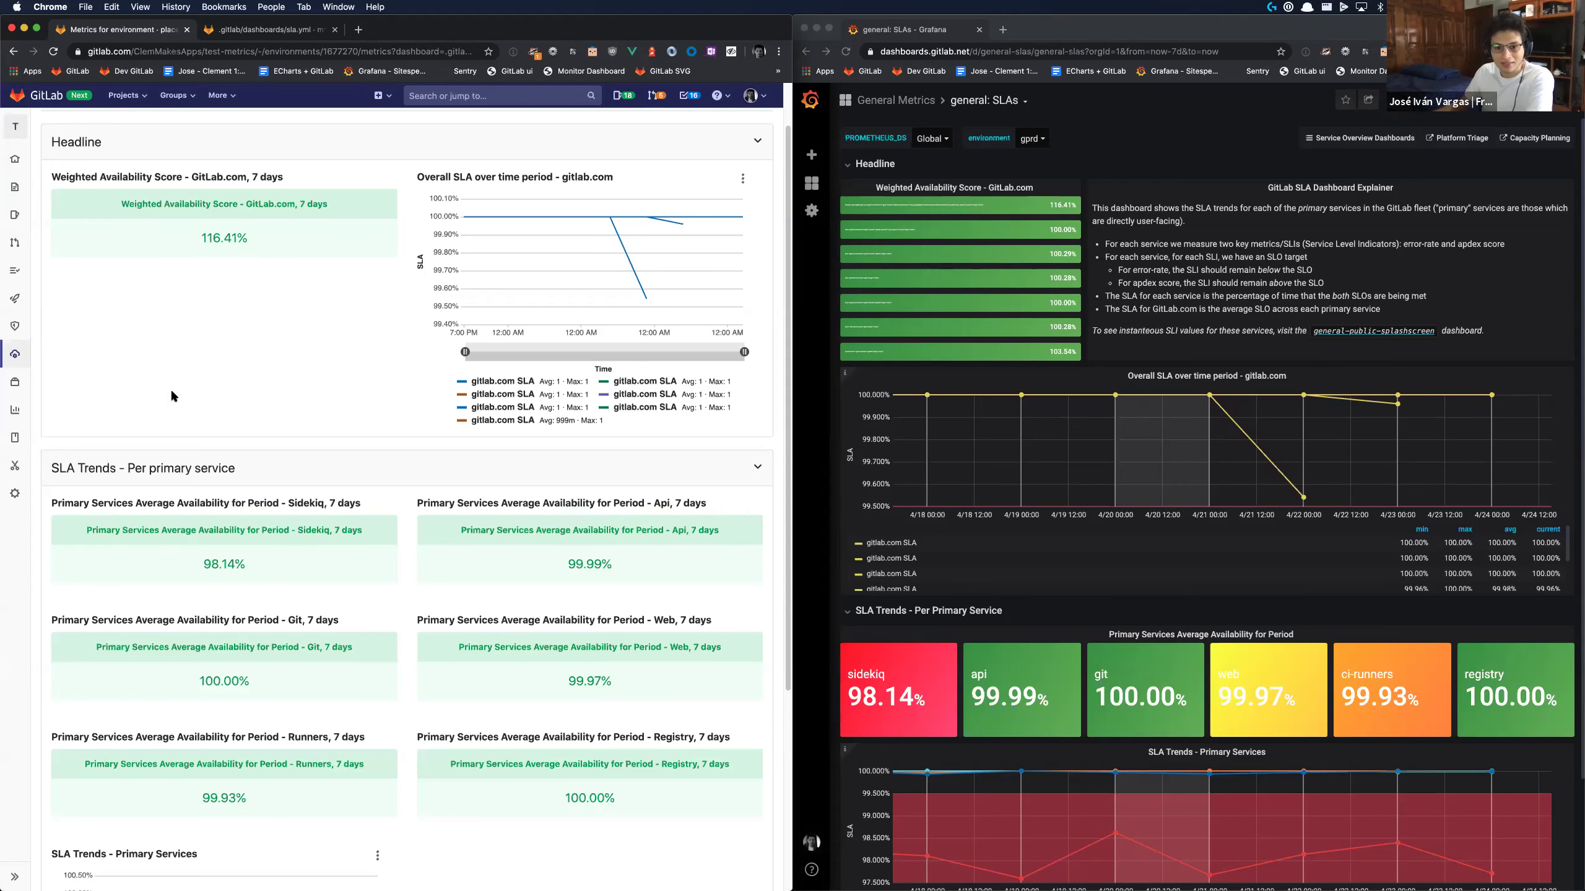
pyautogui.scroll(-1, 173, 395)
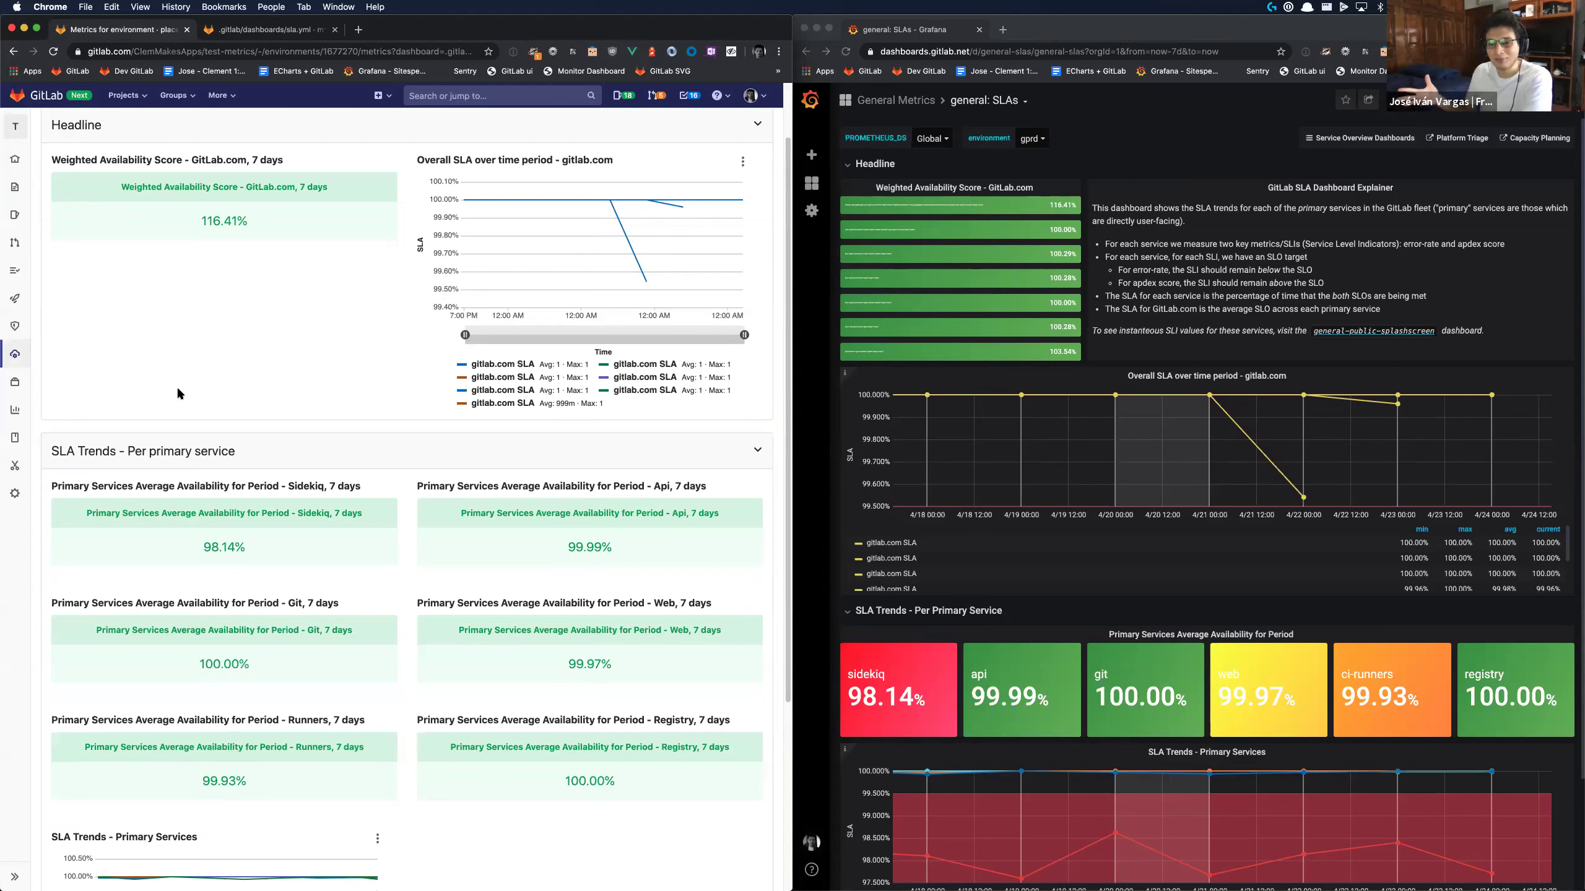
pyautogui.click(1175, 624)
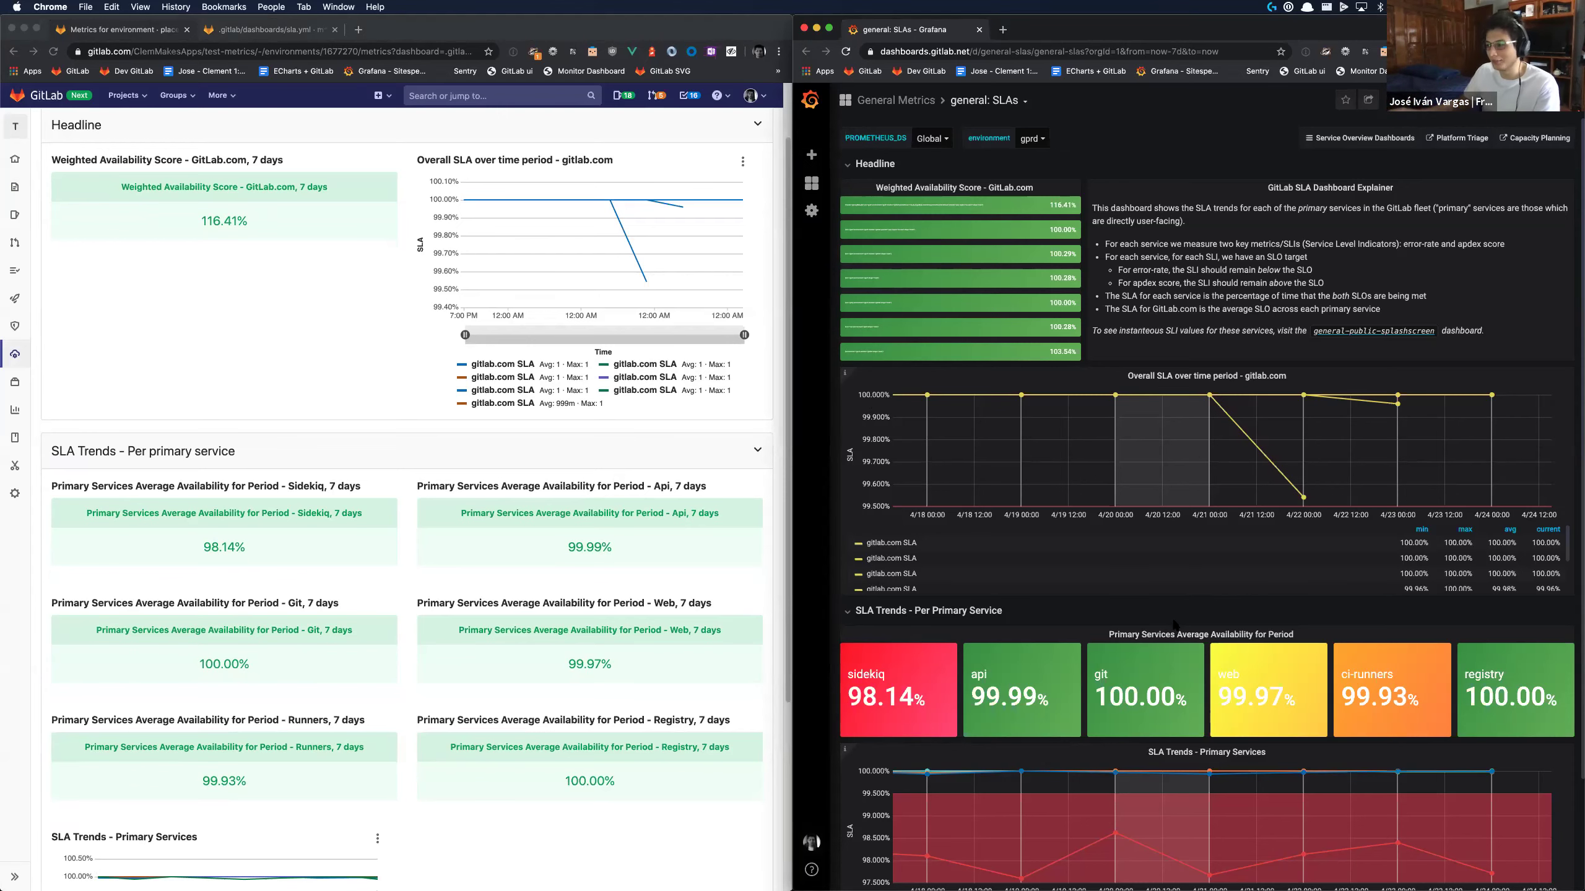
pyautogui.scroll(-1, 1272, 630)
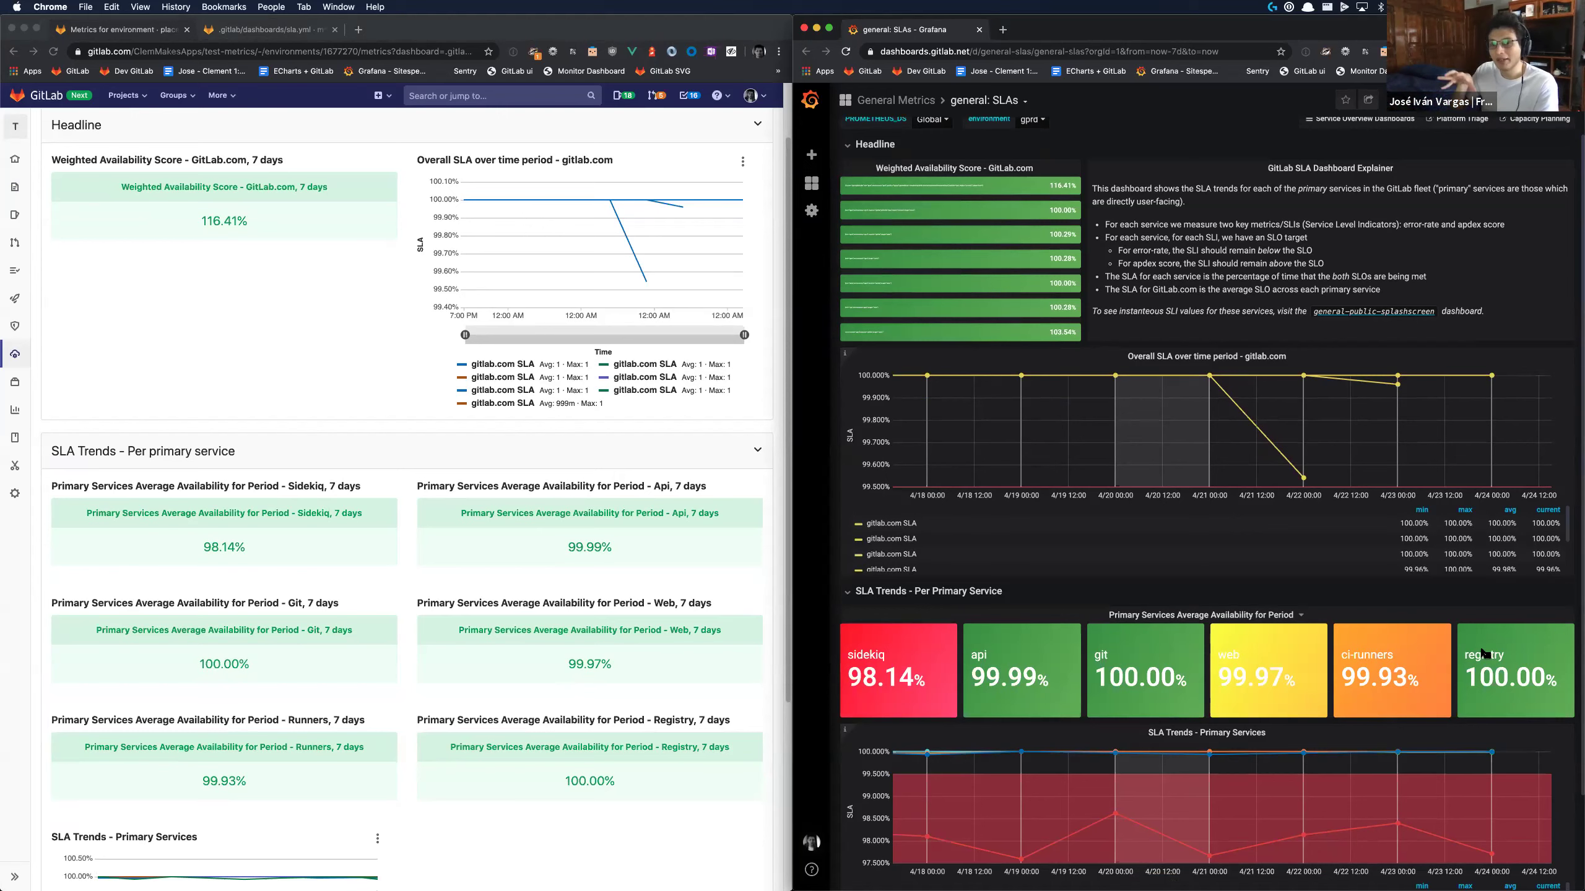
pyautogui.click(148, 431)
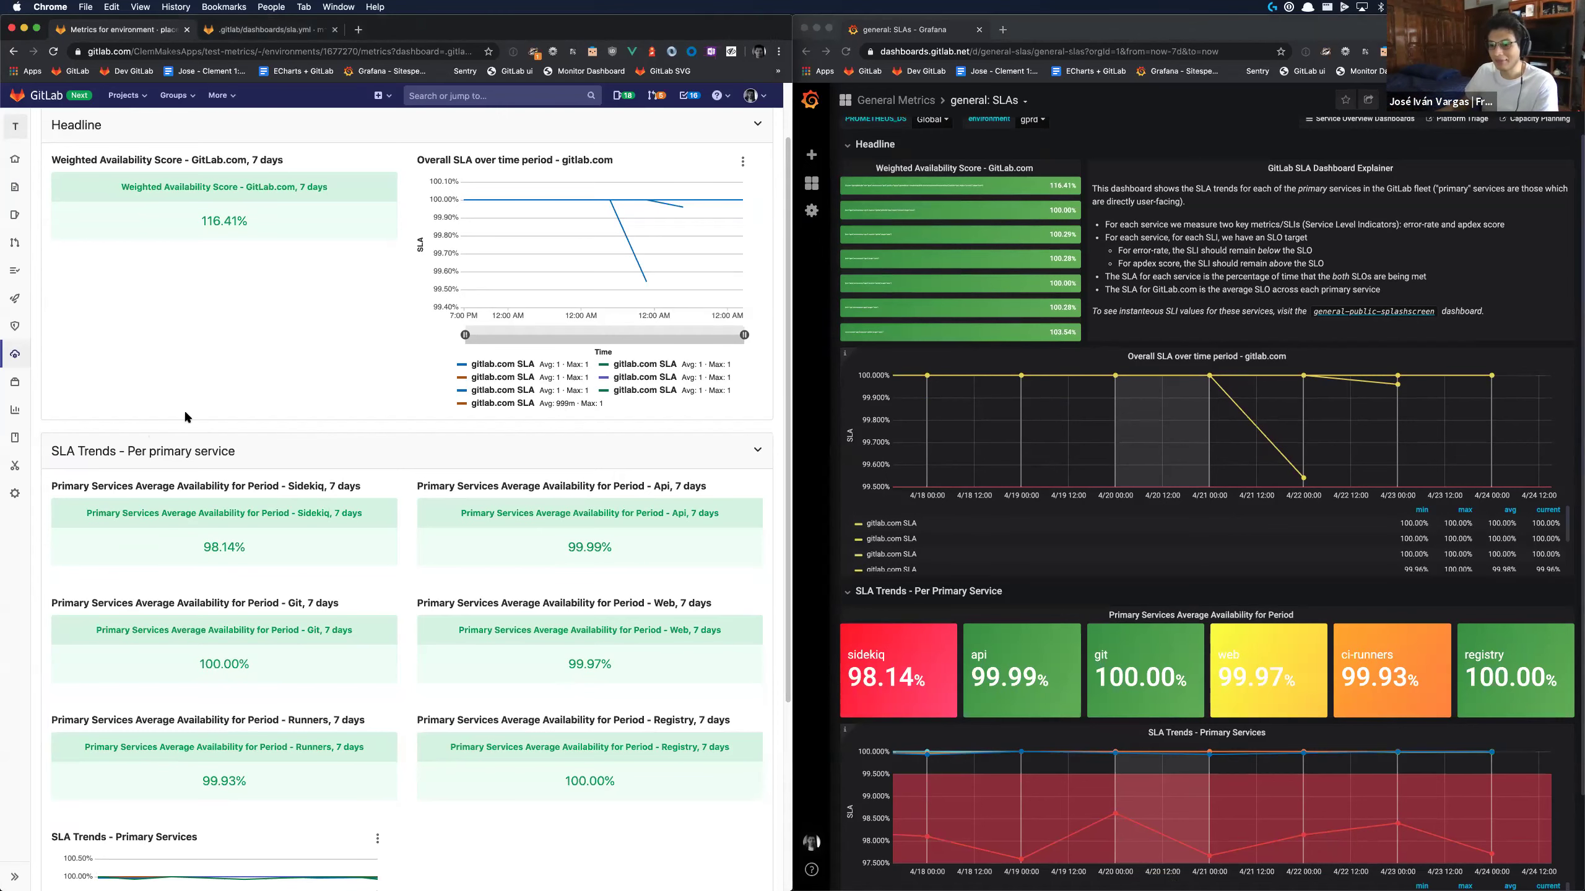
pyautogui.scroll(-2, 187, 412)
pyautogui.scroll(1, 188, 416)
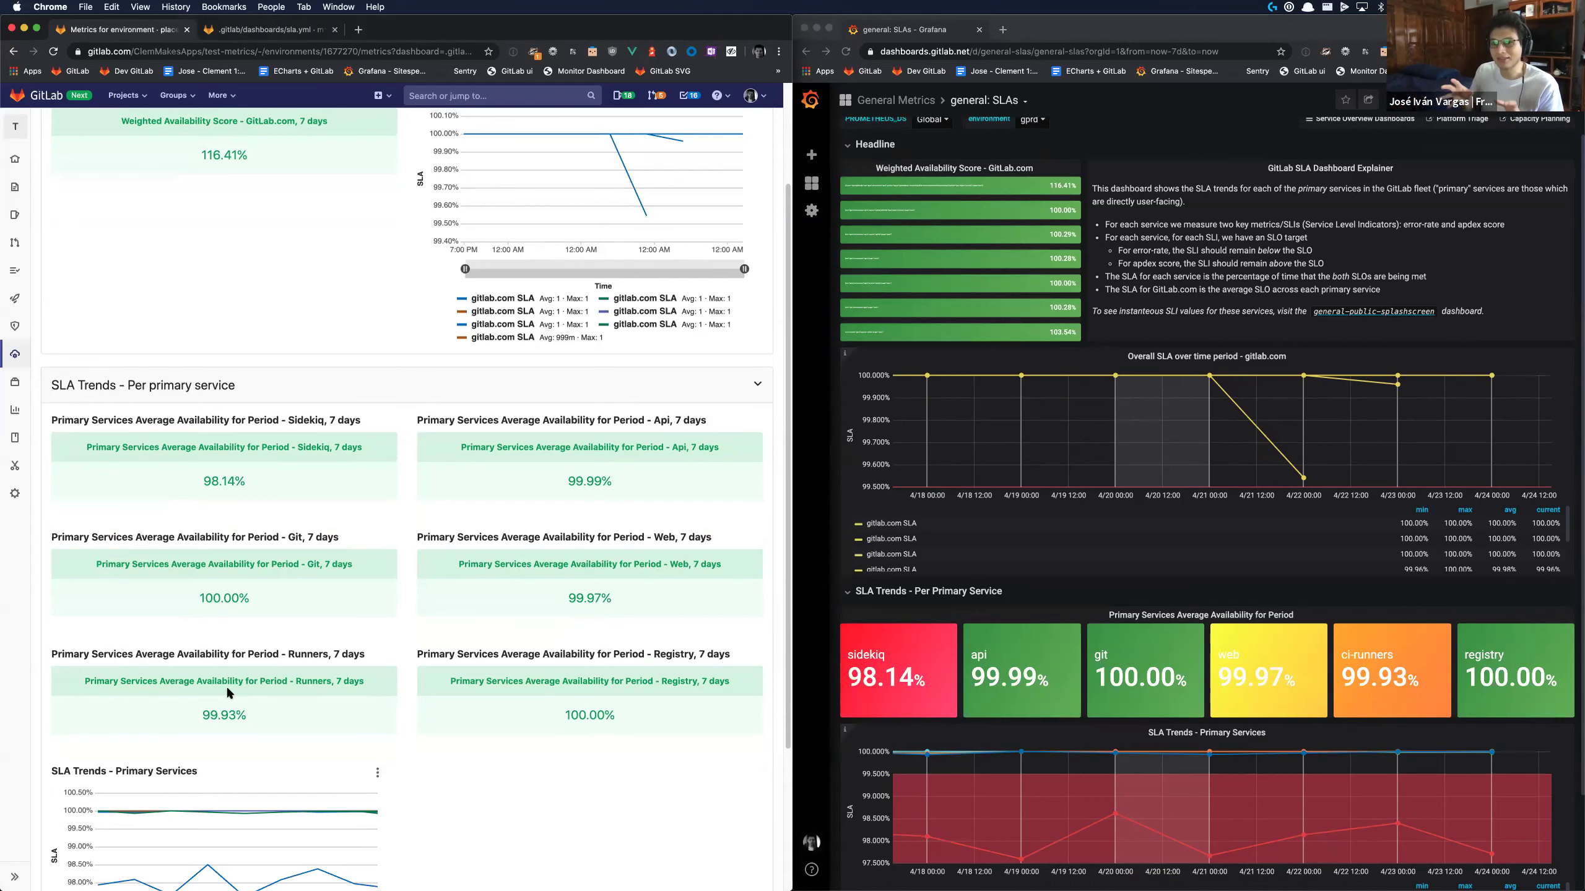
# - Compare the SLA Trends - Primary Services chart in GitLab with the same chart in Grafana
pyautogui.scroll(-1, 231, 674)
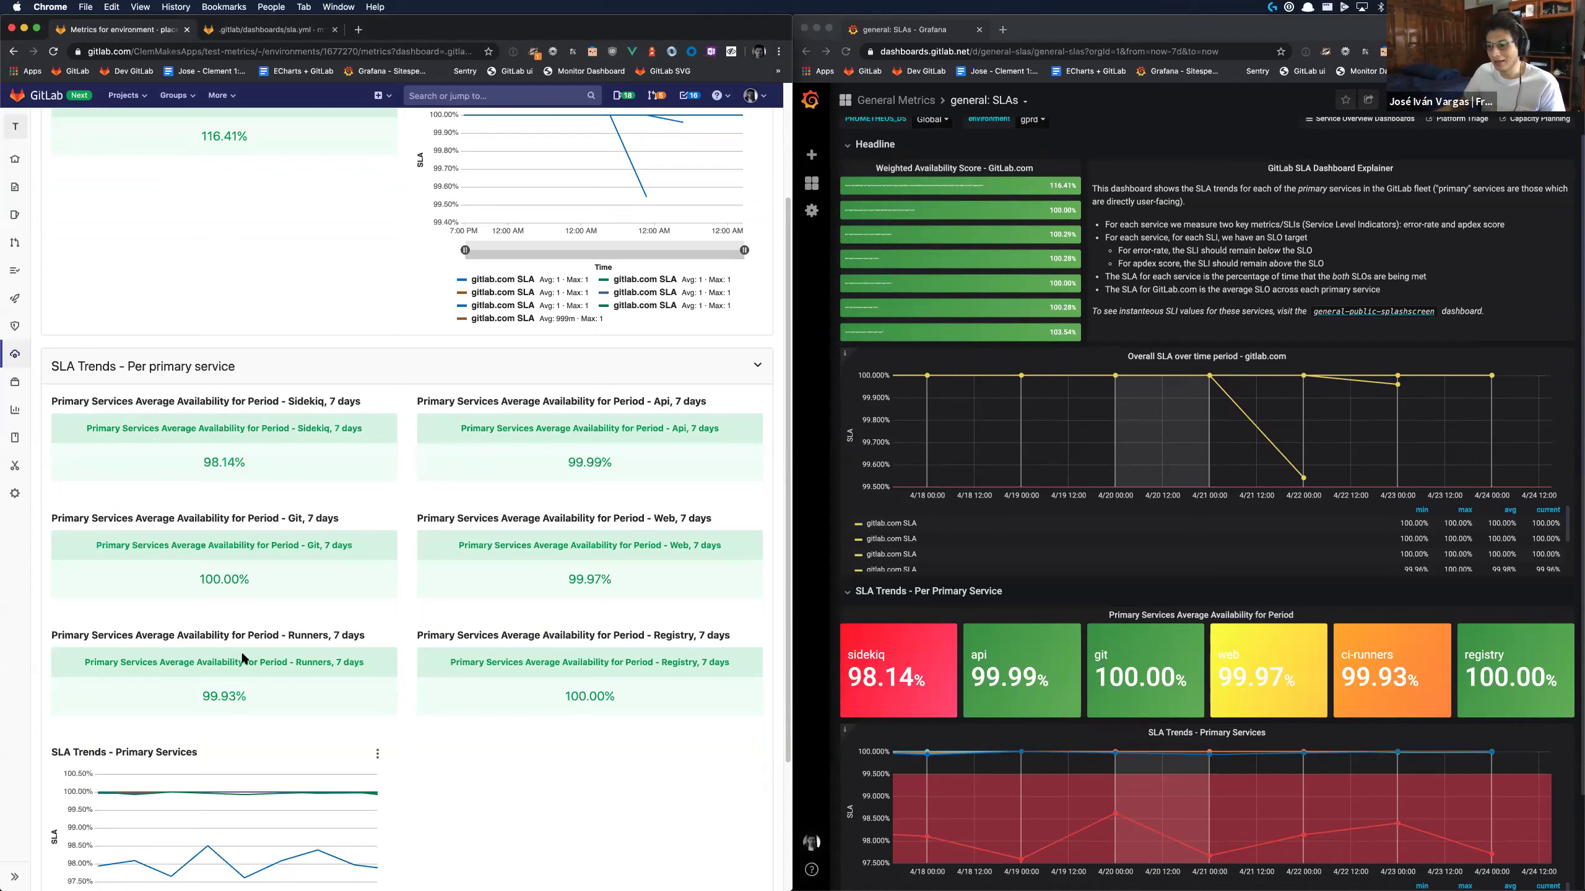
pyautogui.scroll(-3, 243, 660)
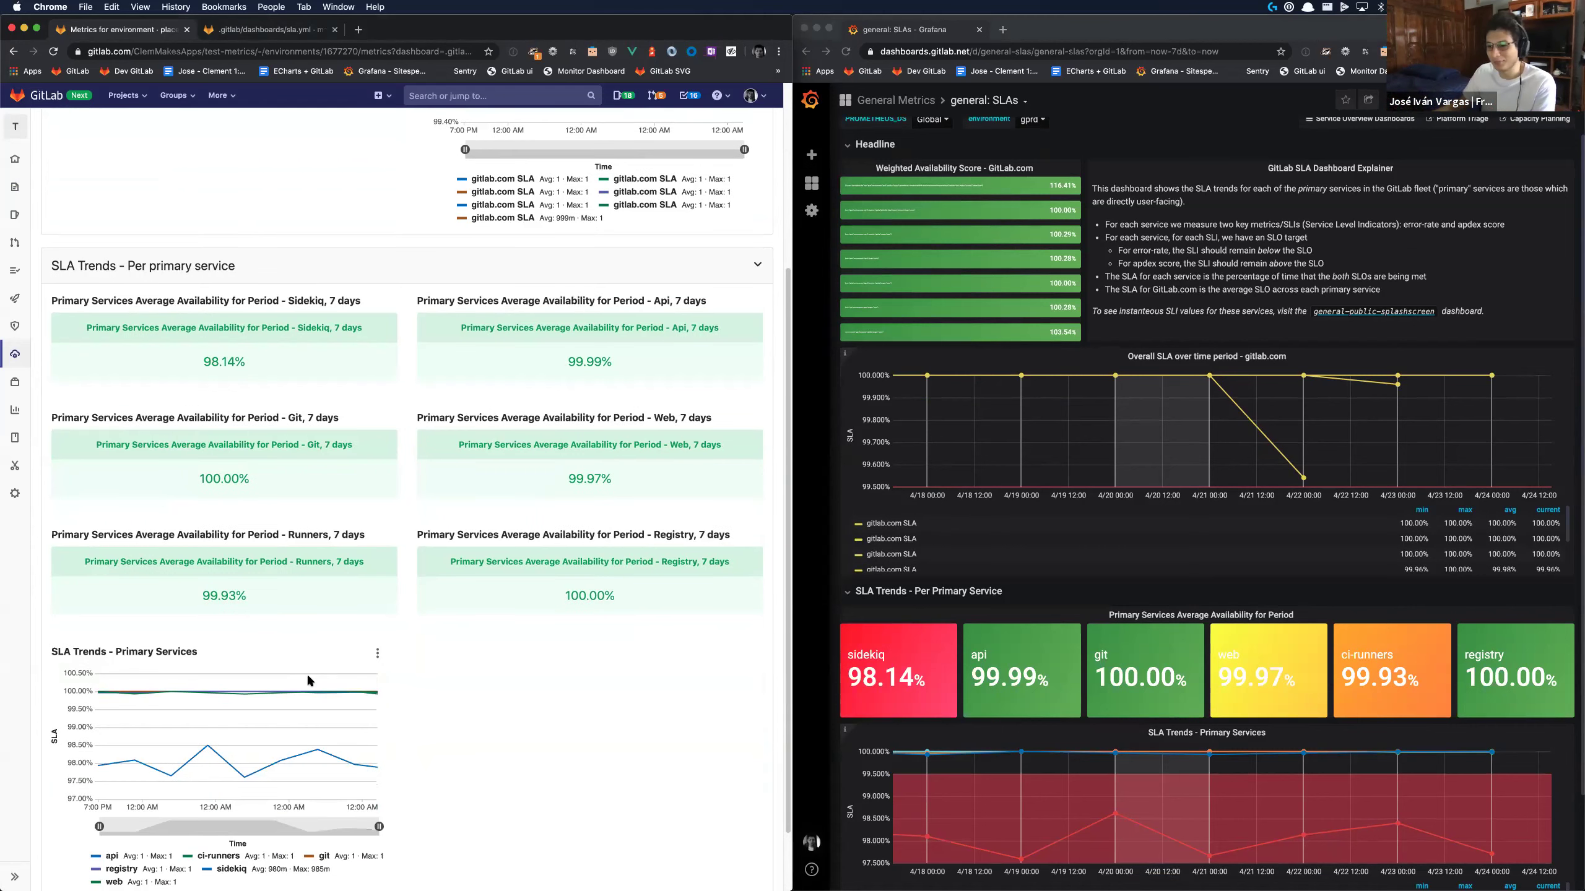
pyautogui.scroll(-1, 535, 657)
pyautogui.scroll(-1, 535, 655)
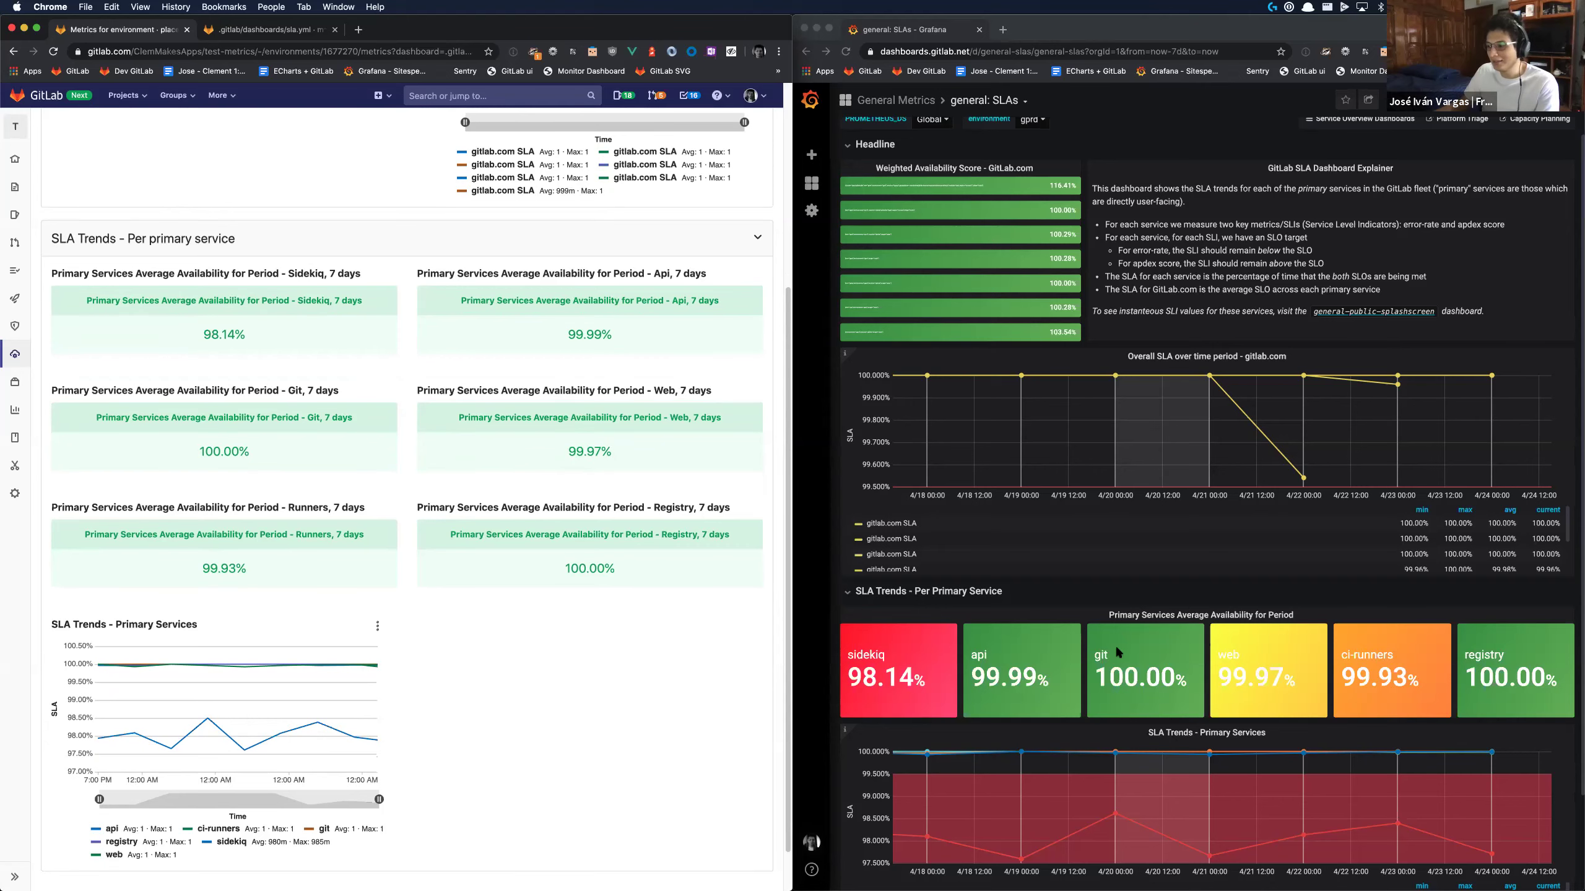
pyautogui.scroll(-4, 1116, 649)
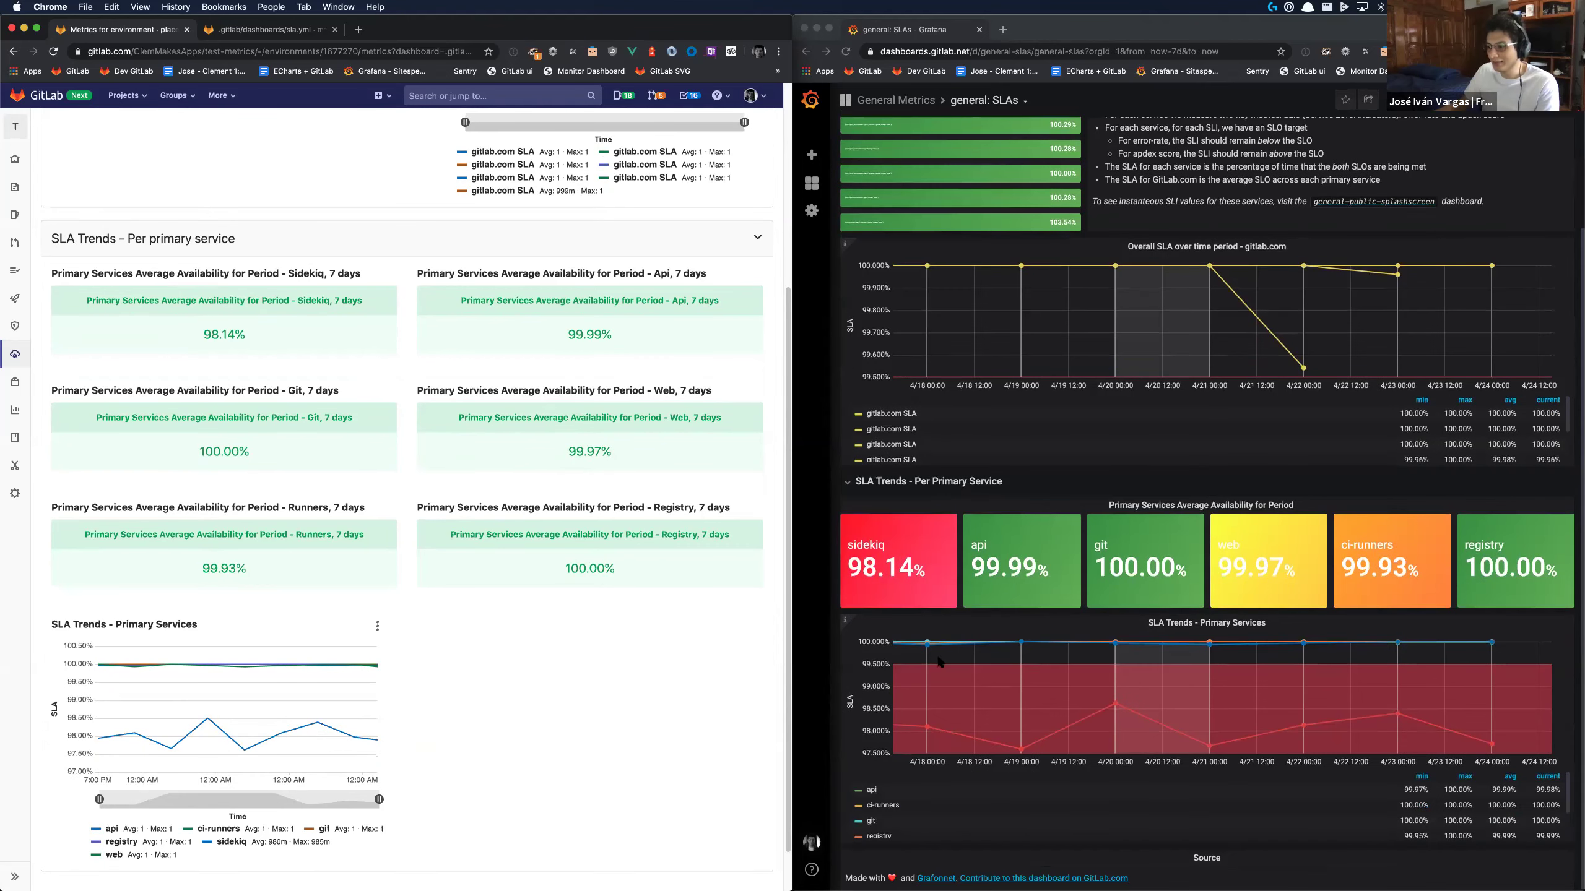
pyautogui.click(998, 672)
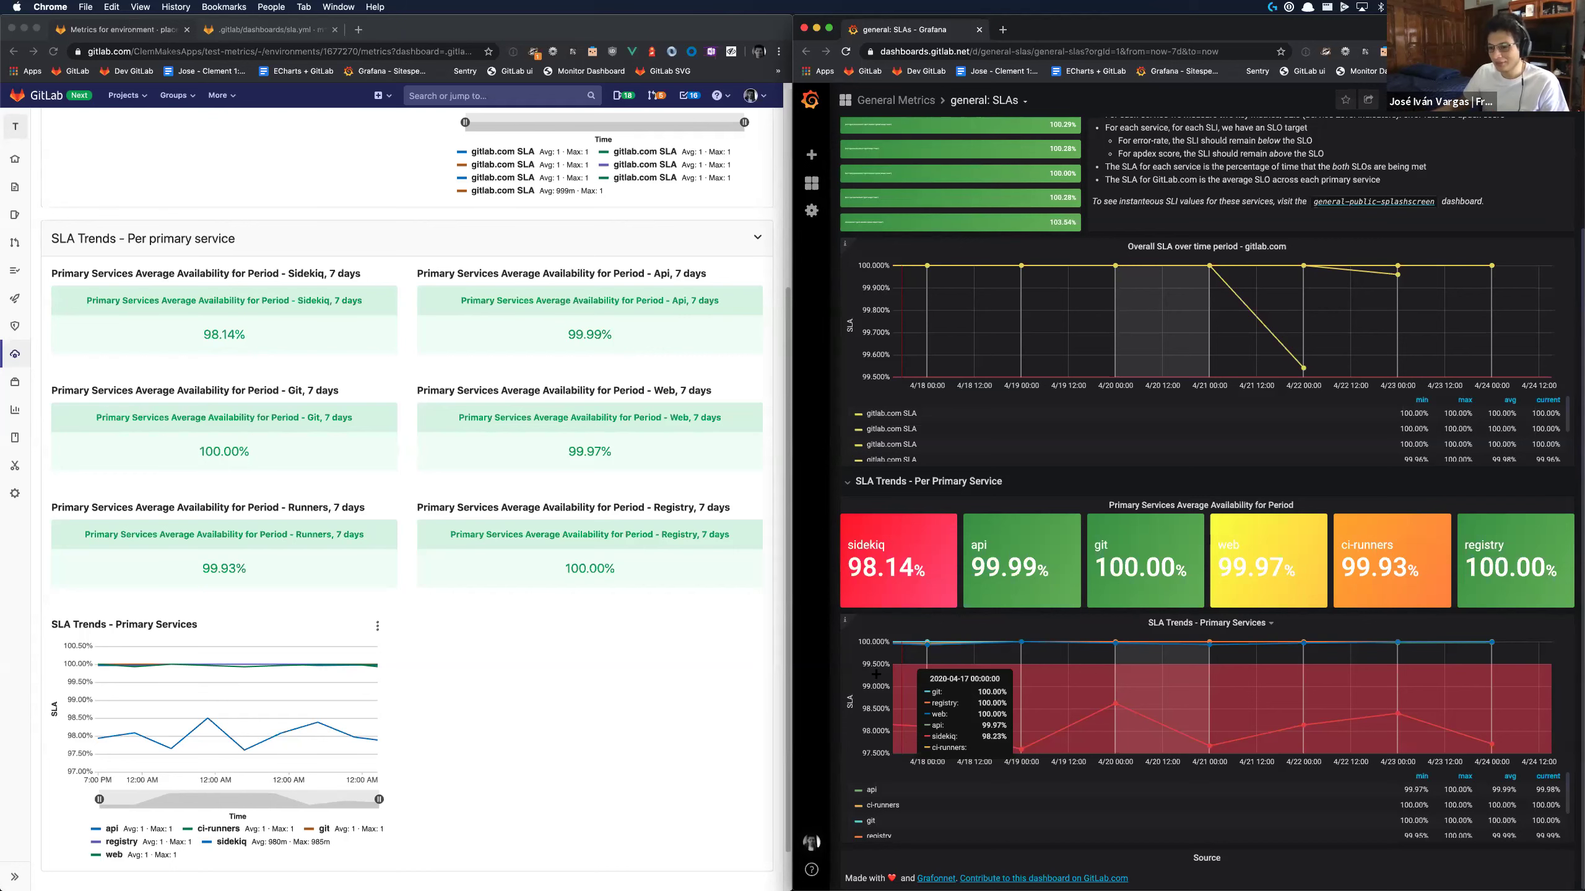
pyautogui.scroll(-2, 523, 609)
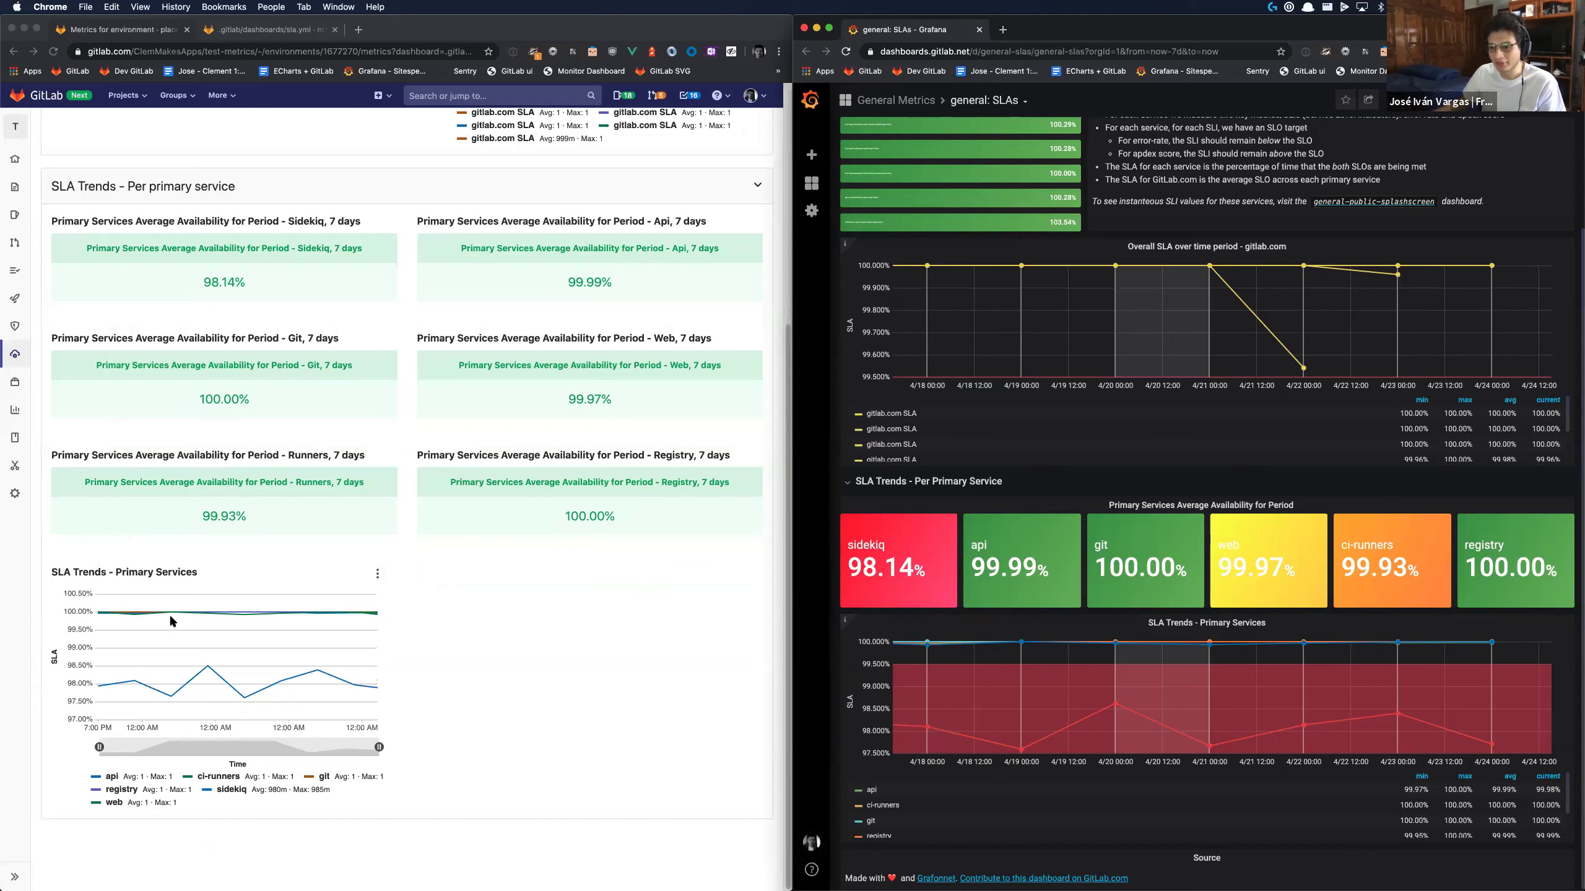
# - Return both the GitLab and Grafana dashboards to their Headline sections and compare the panels there
pyautogui.click(629, 655)
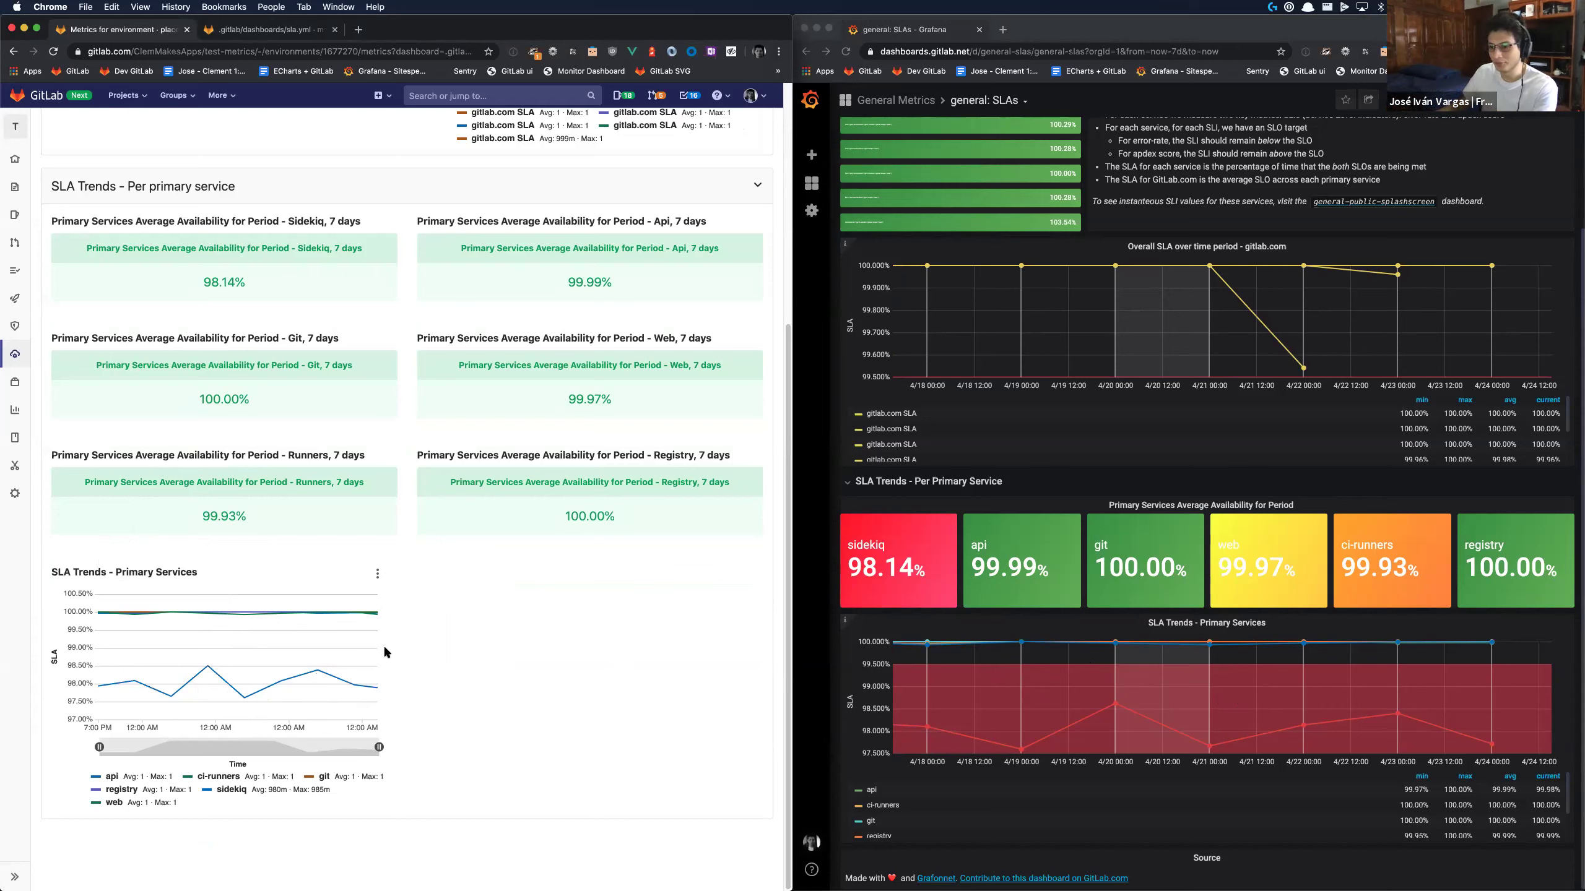
pyautogui.moveTo(329, 646)
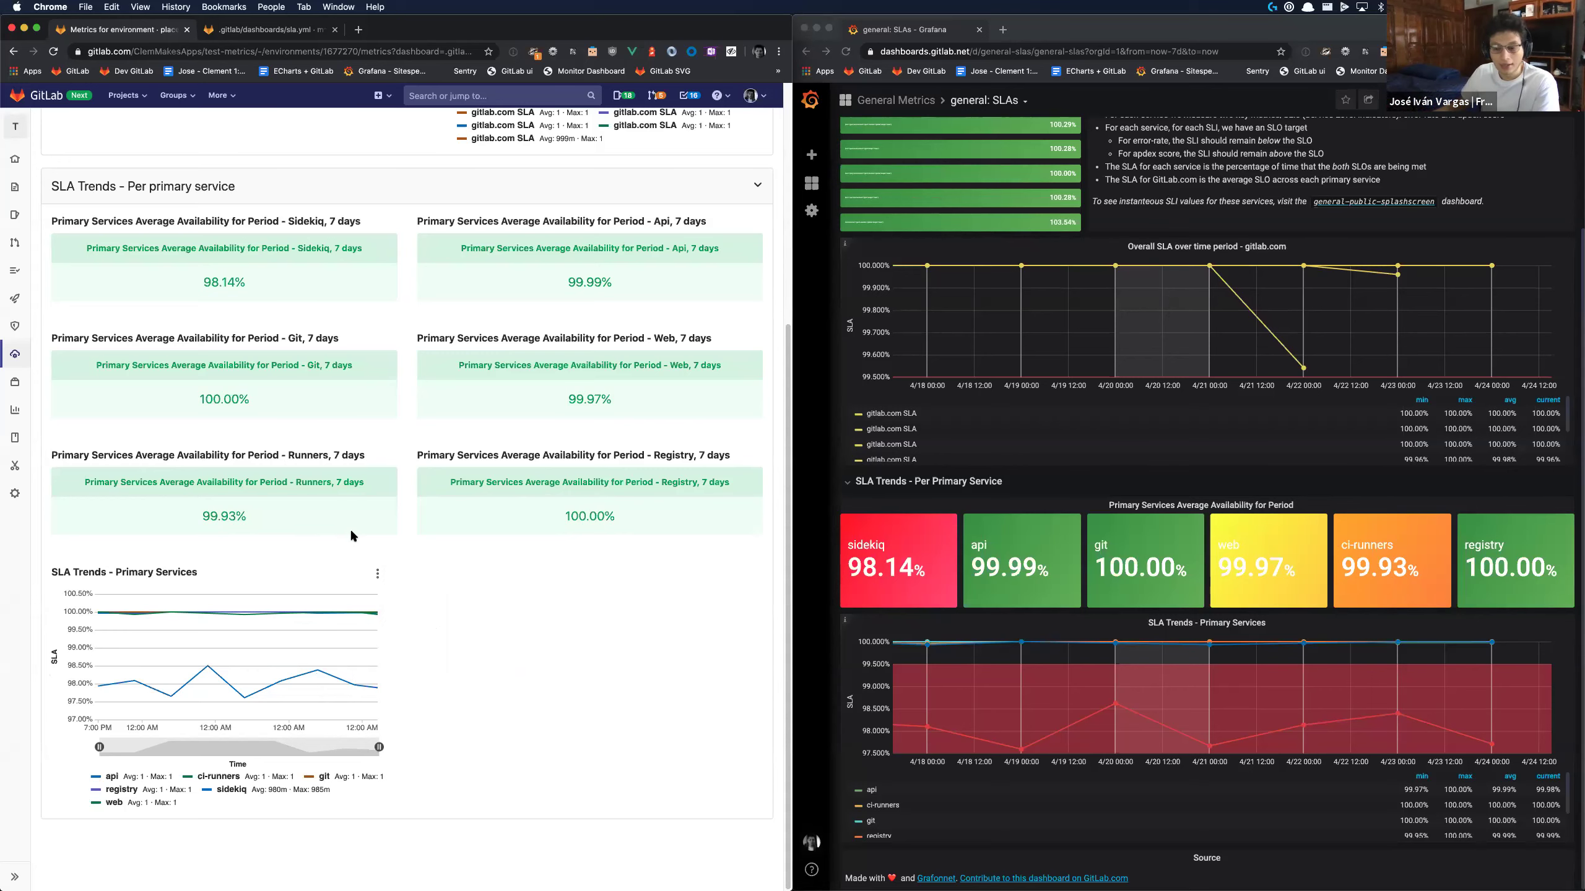
pyautogui.scroll(5, 406, 558)
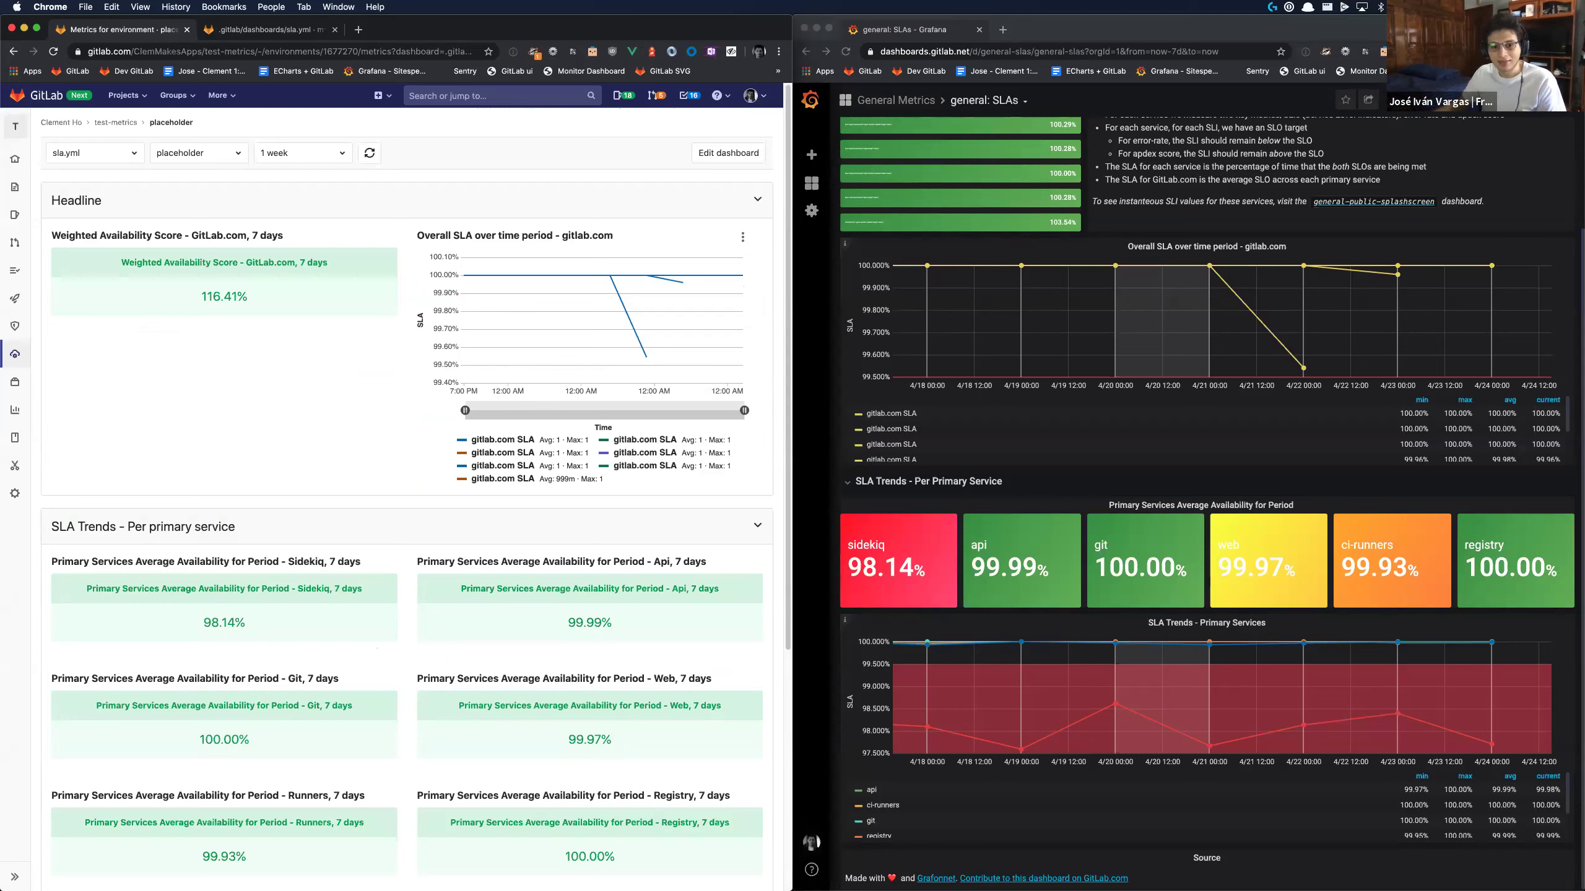
pyautogui.click(1393, 212)
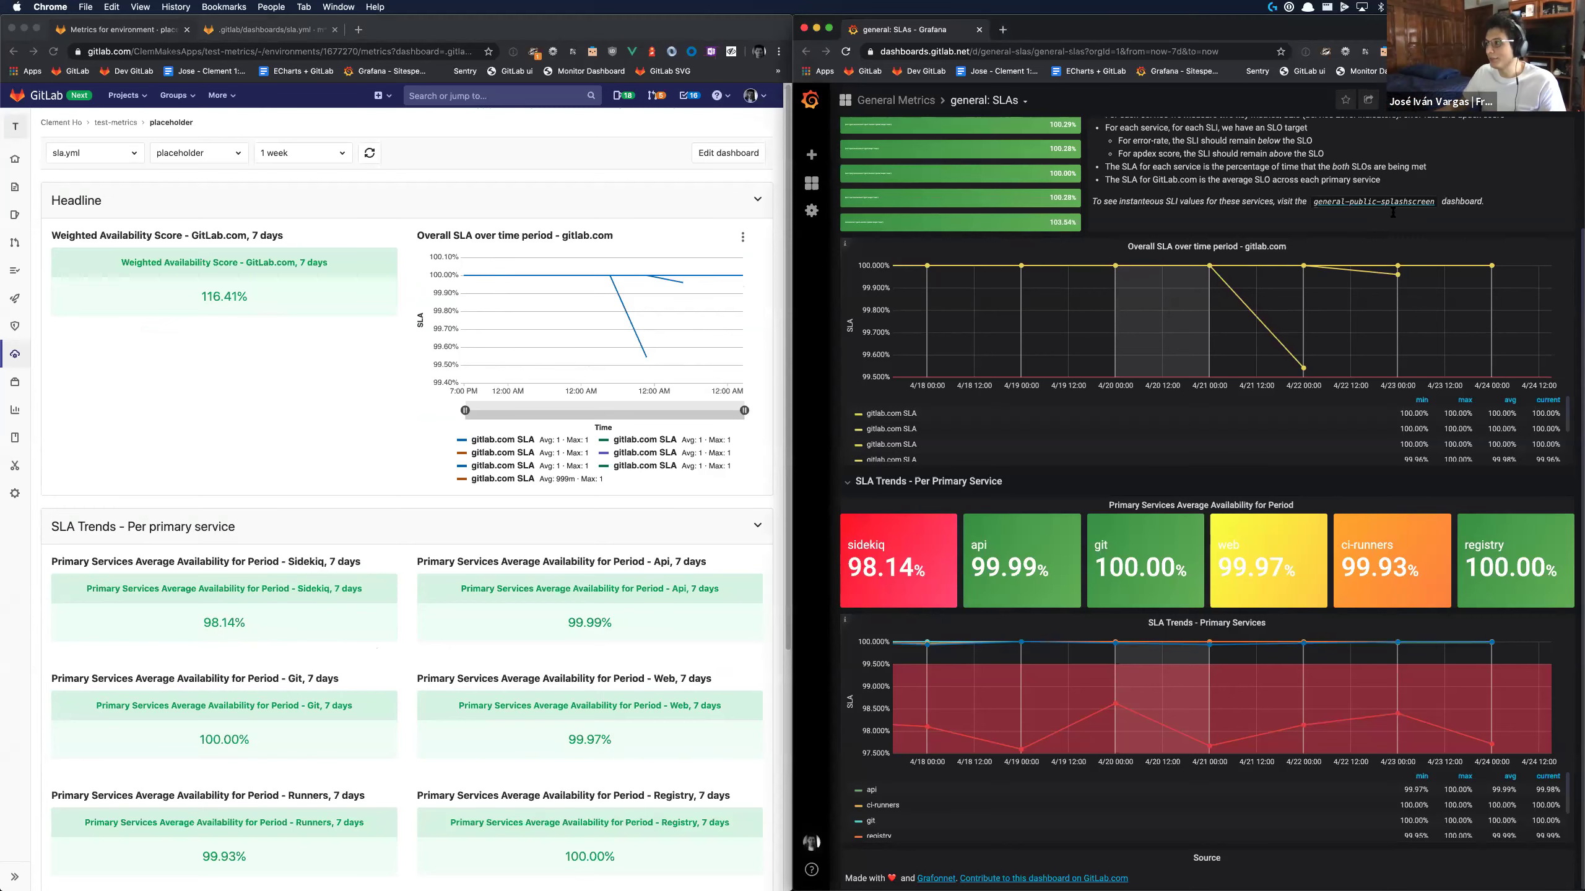
pyautogui.scroll(3, 1393, 212)
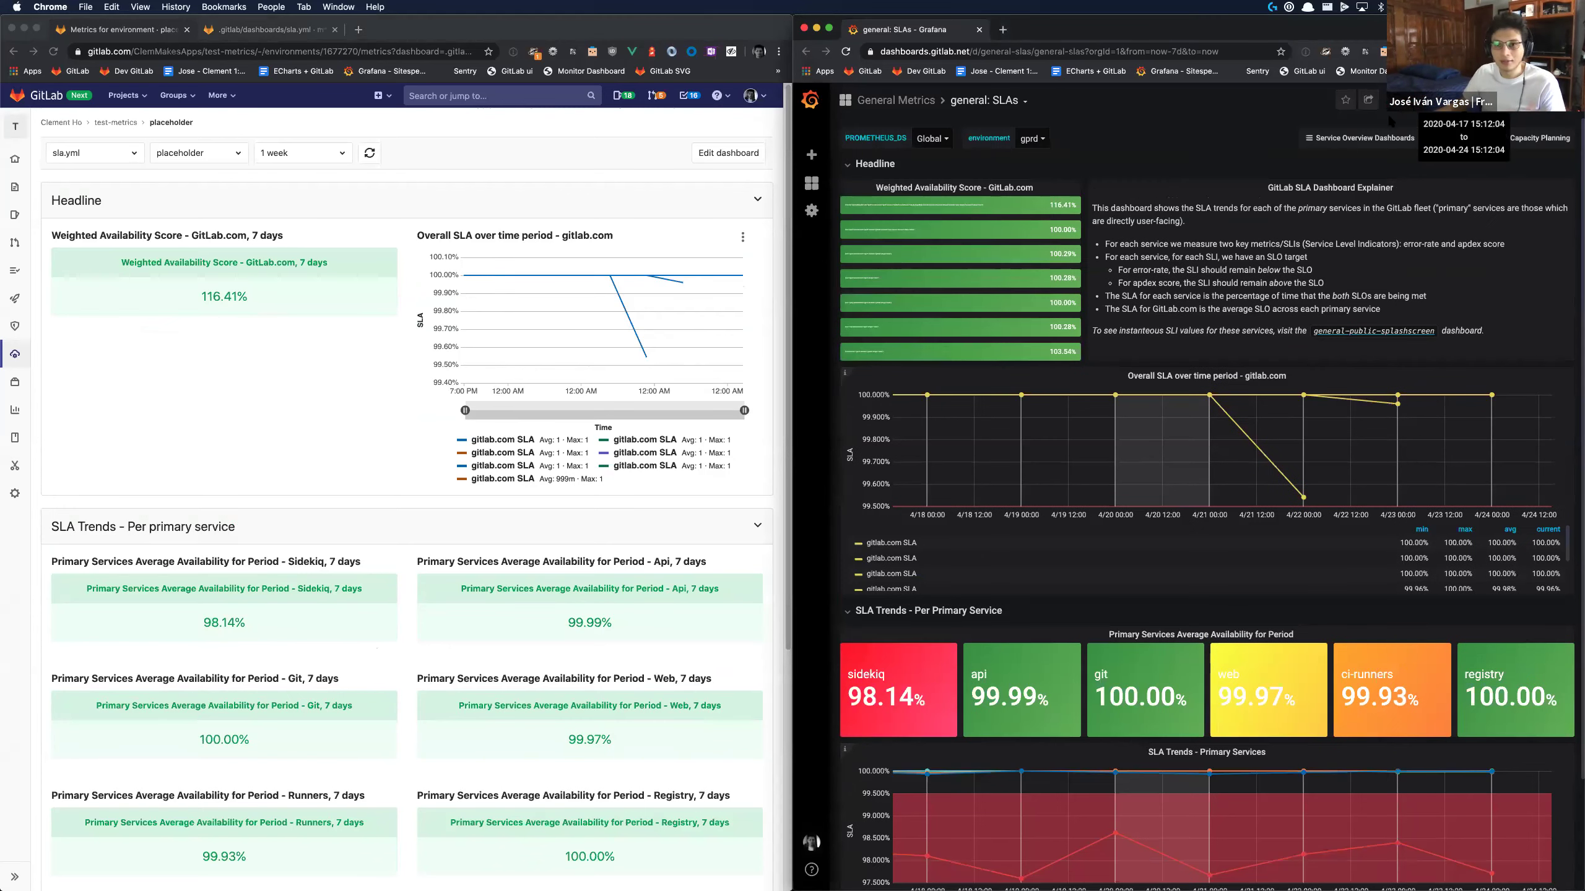
pyautogui.click(231, 386)
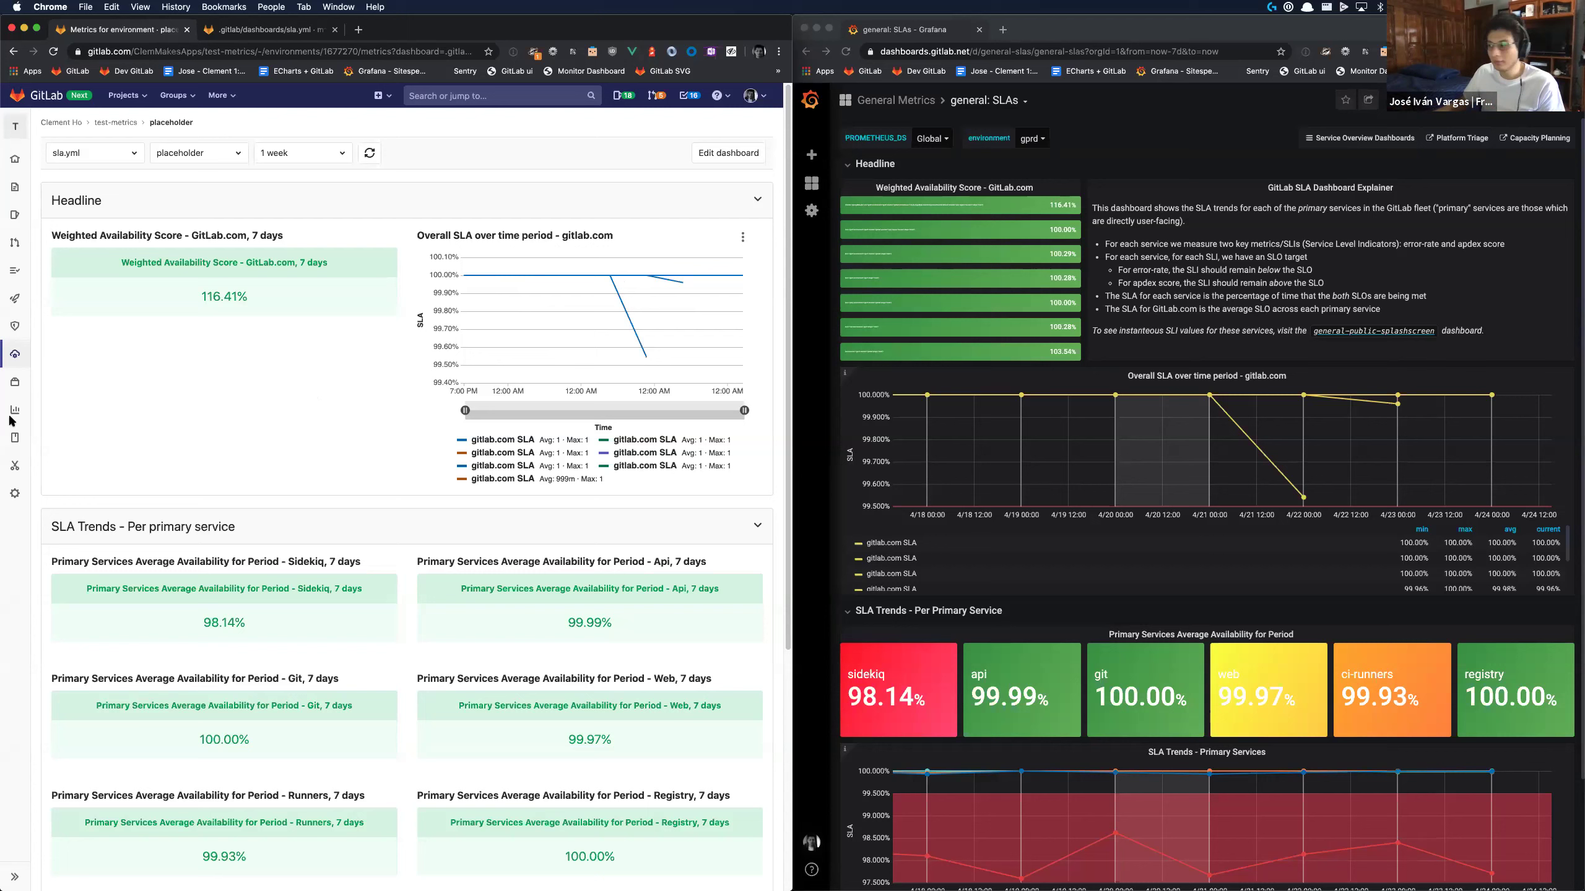
pyautogui.moveTo(648, 352)
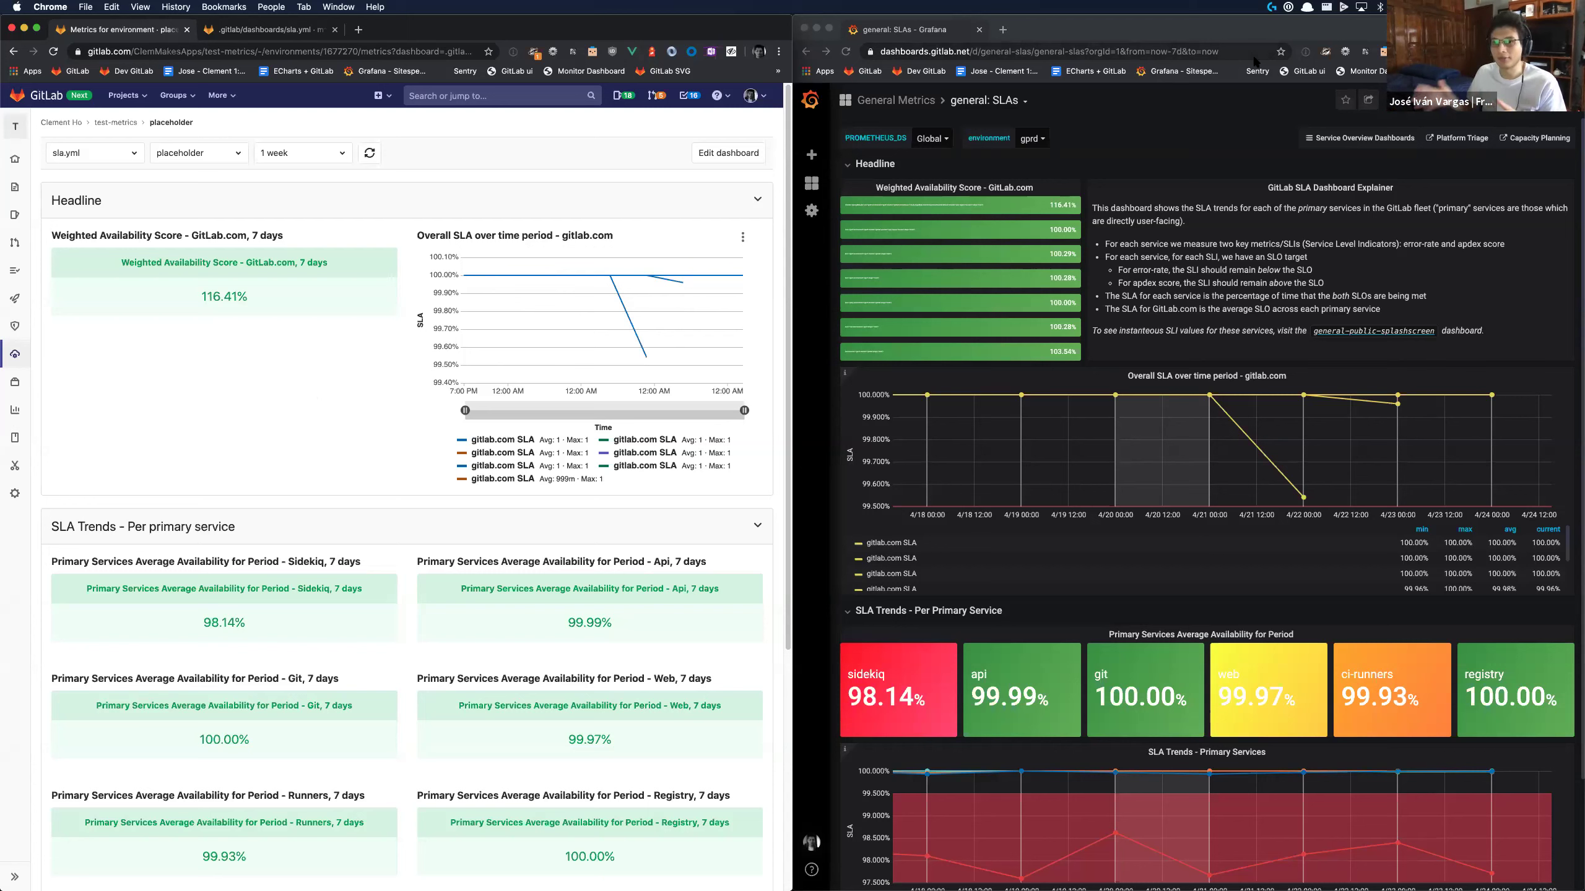
# - Highlight the explanatory text in Grafana's GitLab SLA Dashboard Explainer panel, then clear the selection
pyautogui.click(1219, 167)
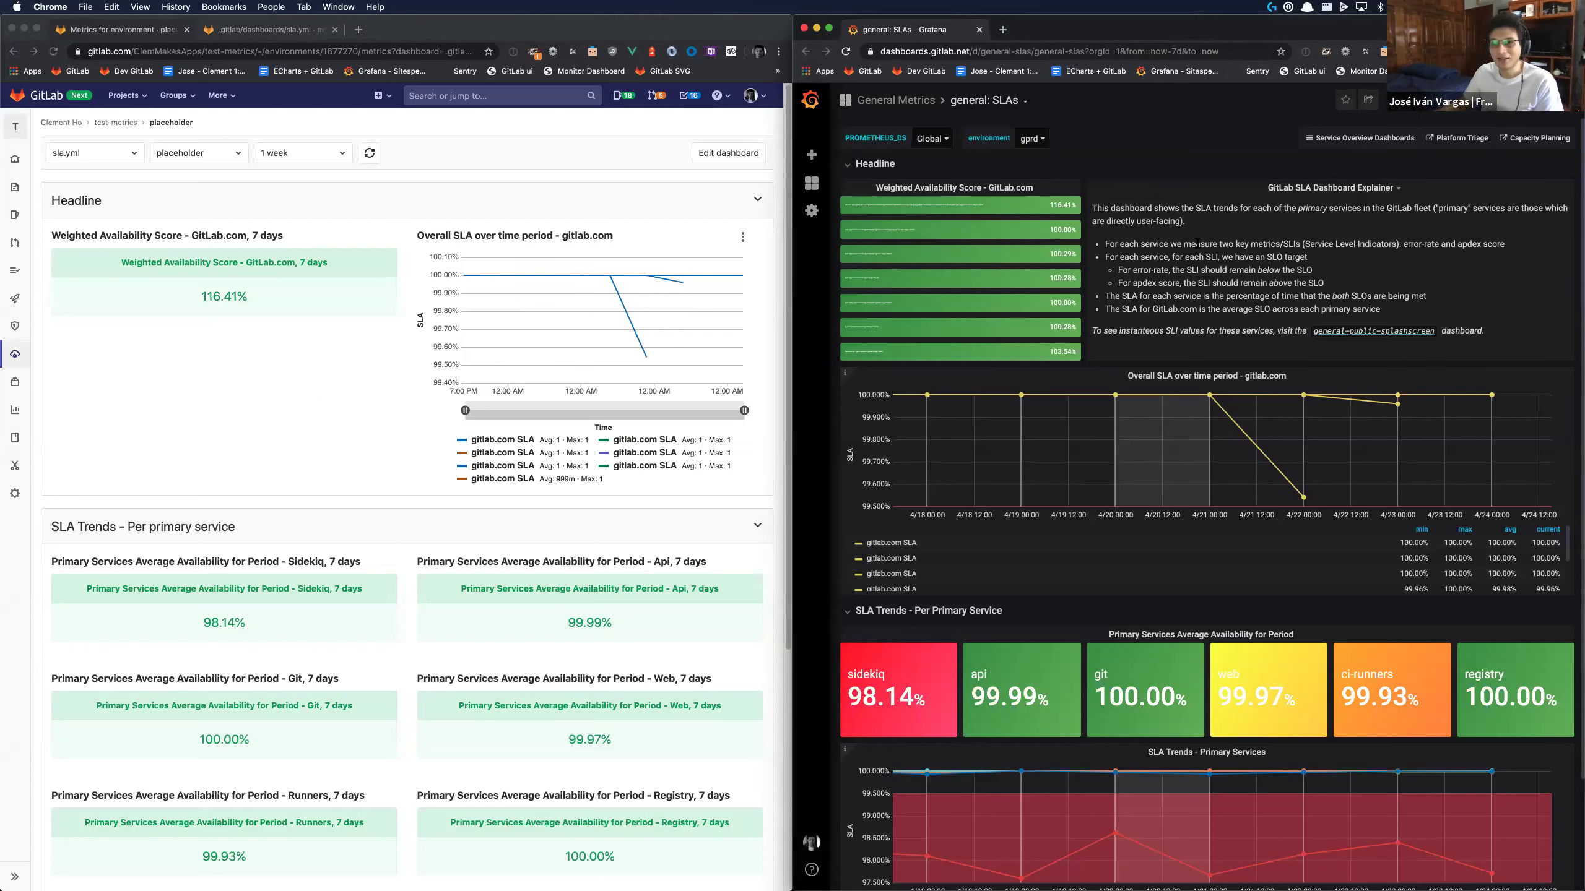
pyautogui.moveTo(1146, 214); pyautogui.dragTo(1324, 285)
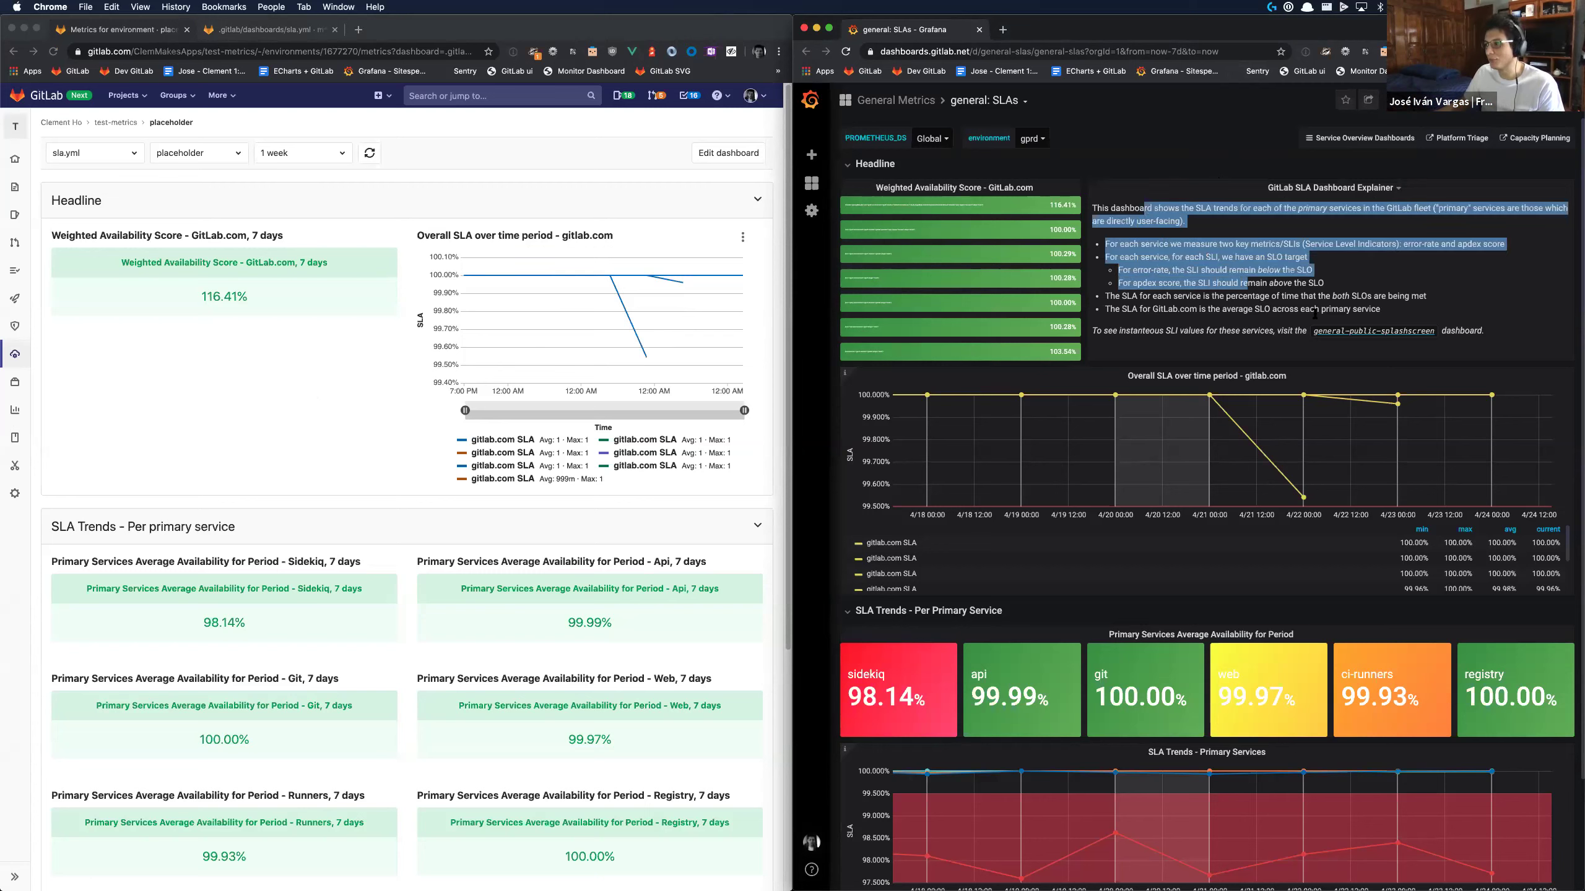
pyautogui.click(1330, 317)
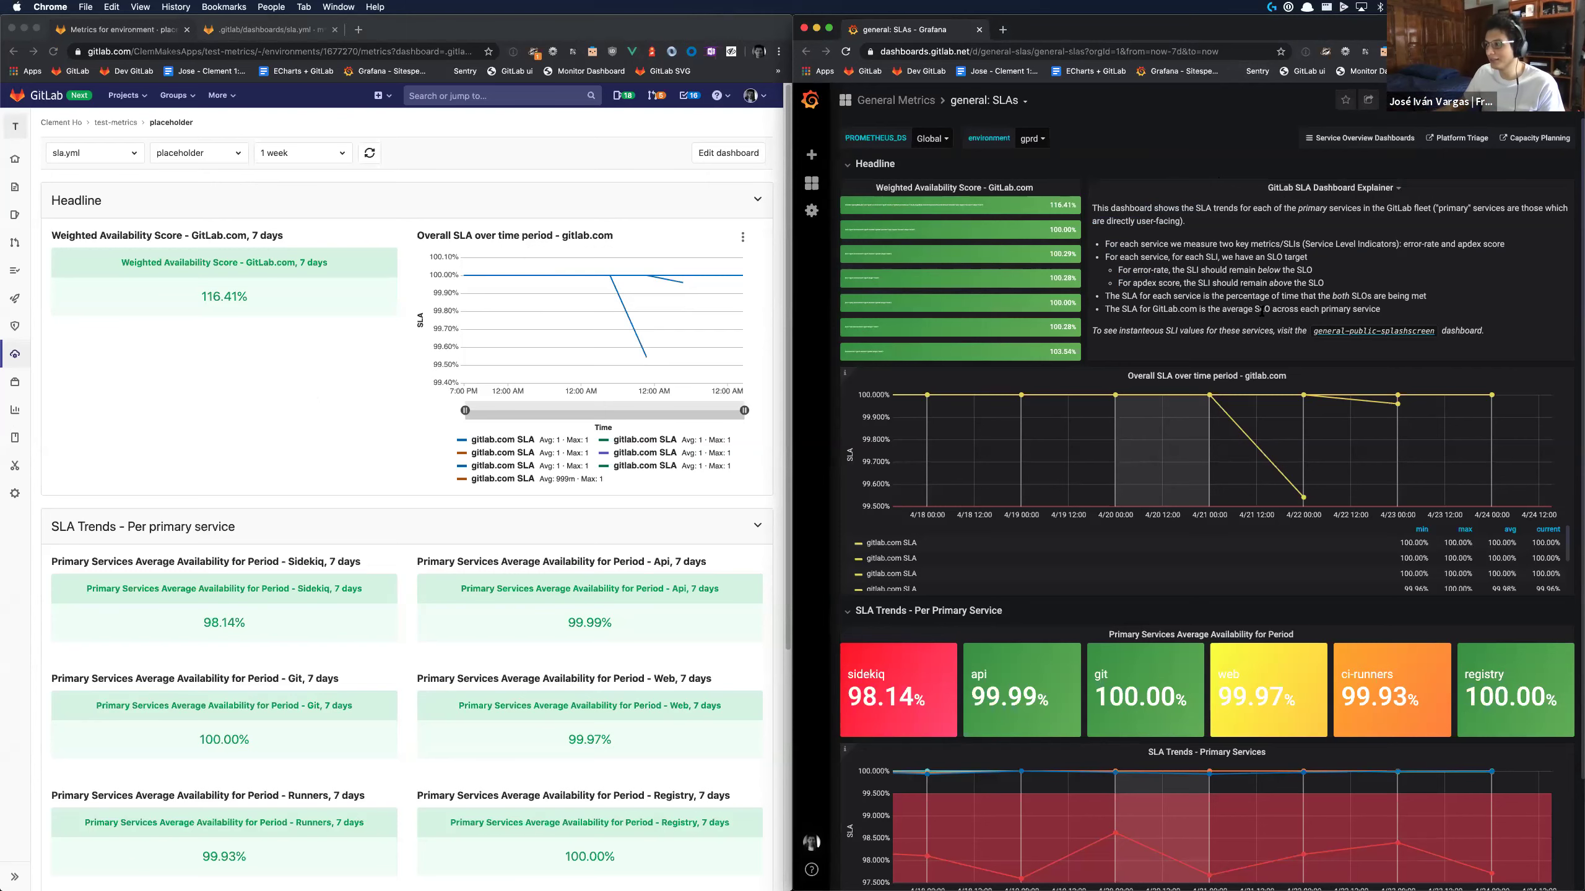
# - Review the Headline and SLA Trends sections of the Grafana dashboard against their counterparts in the GitLab metrics dashboard
pyautogui.scroll(-2, 1261, 310)
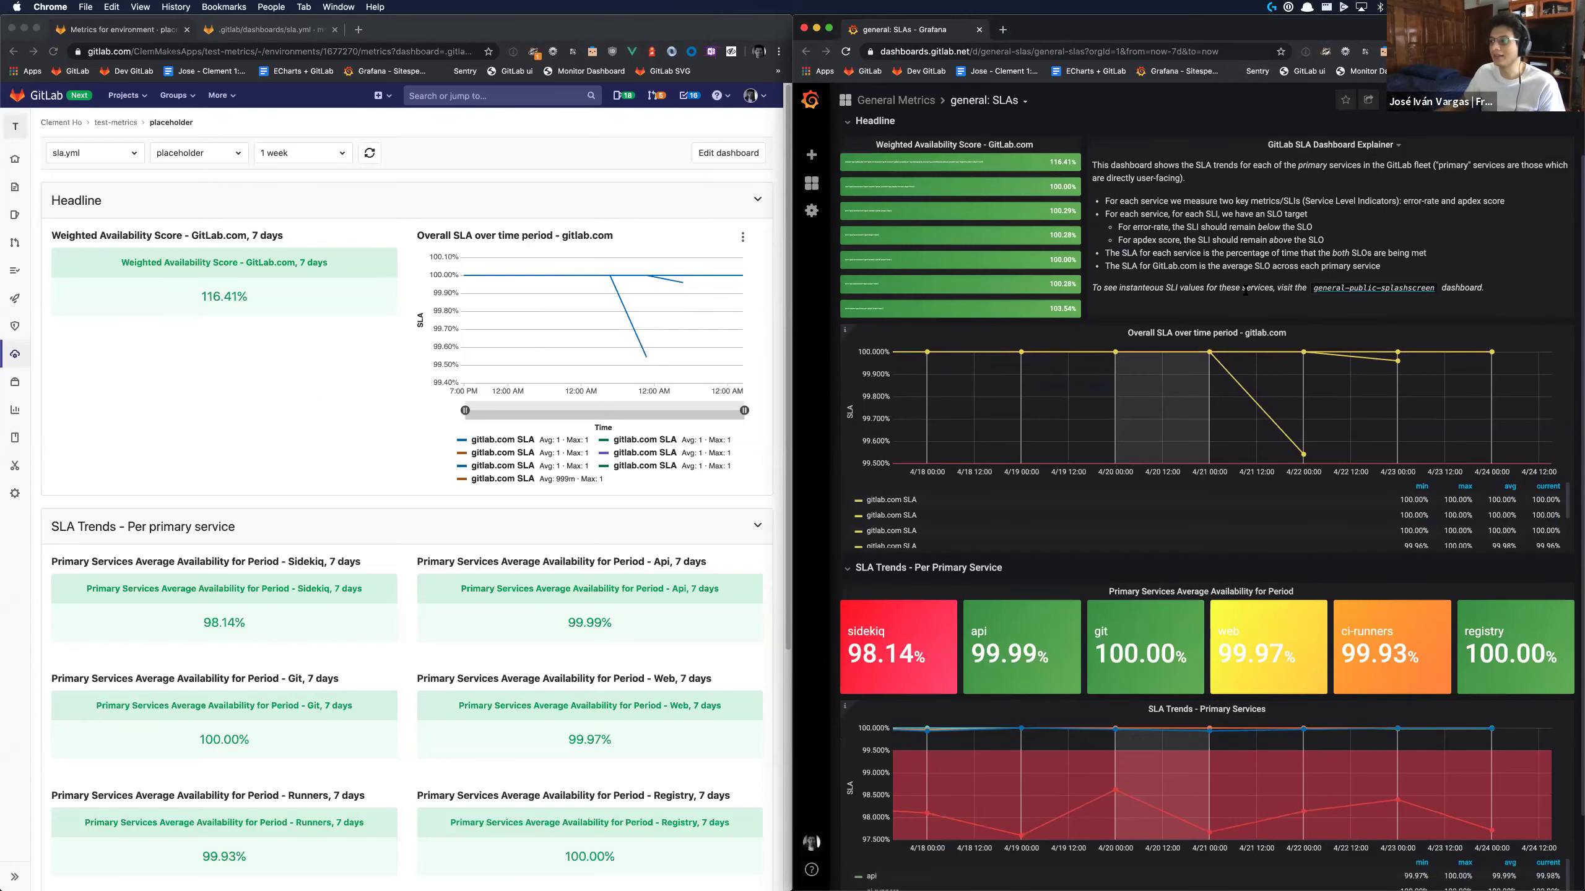
pyautogui.scroll(-4, 1245, 291)
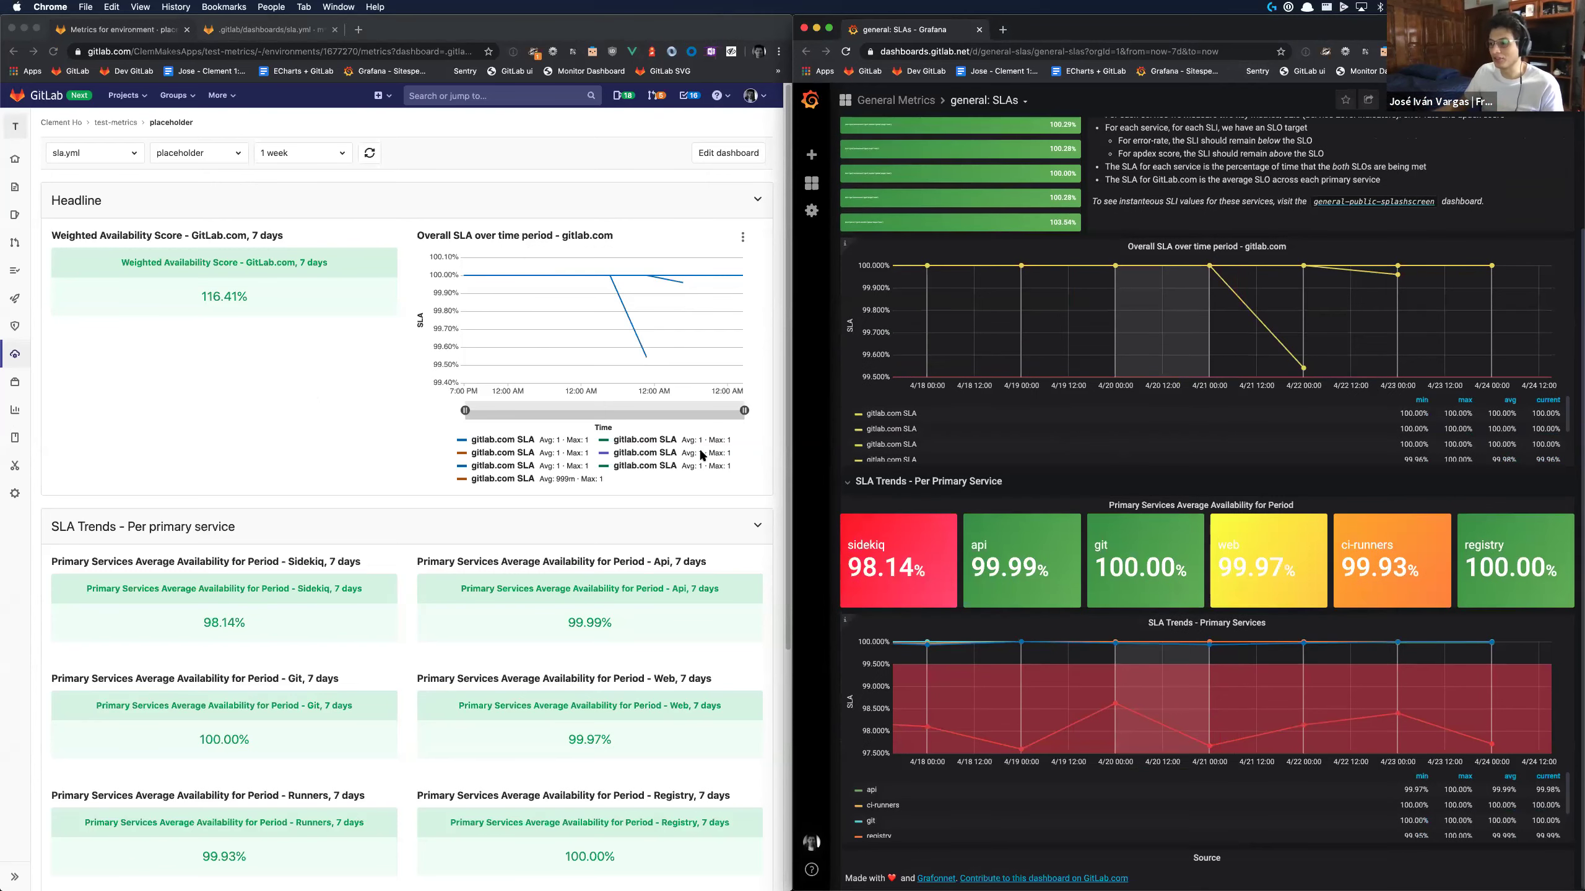
pyautogui.scroll(6, 1108, 353)
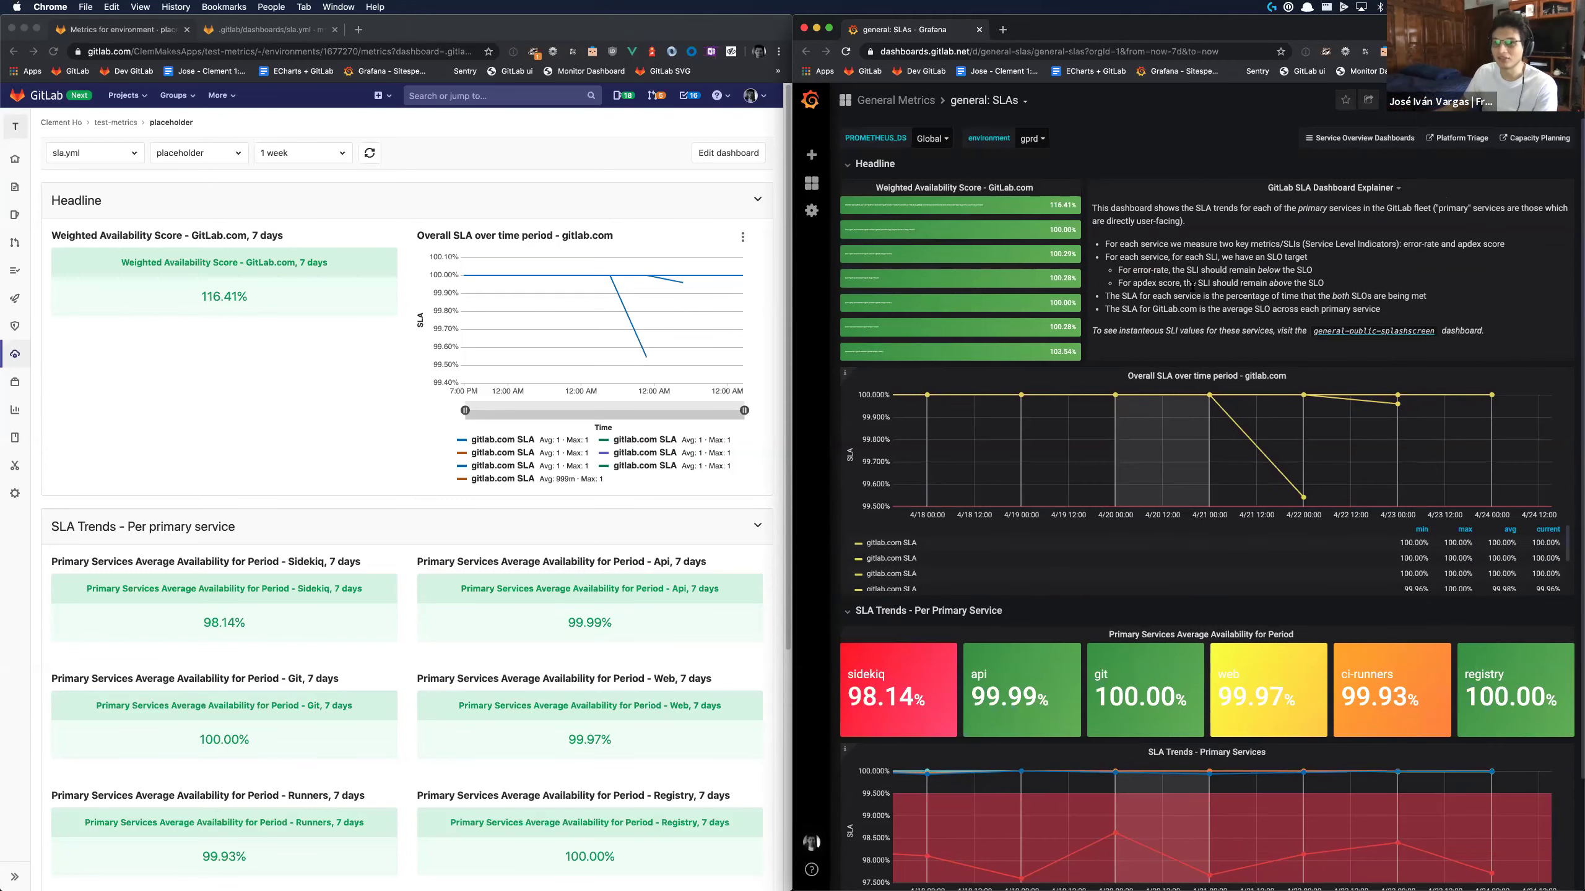
pyautogui.scroll(-5, 393, 347)
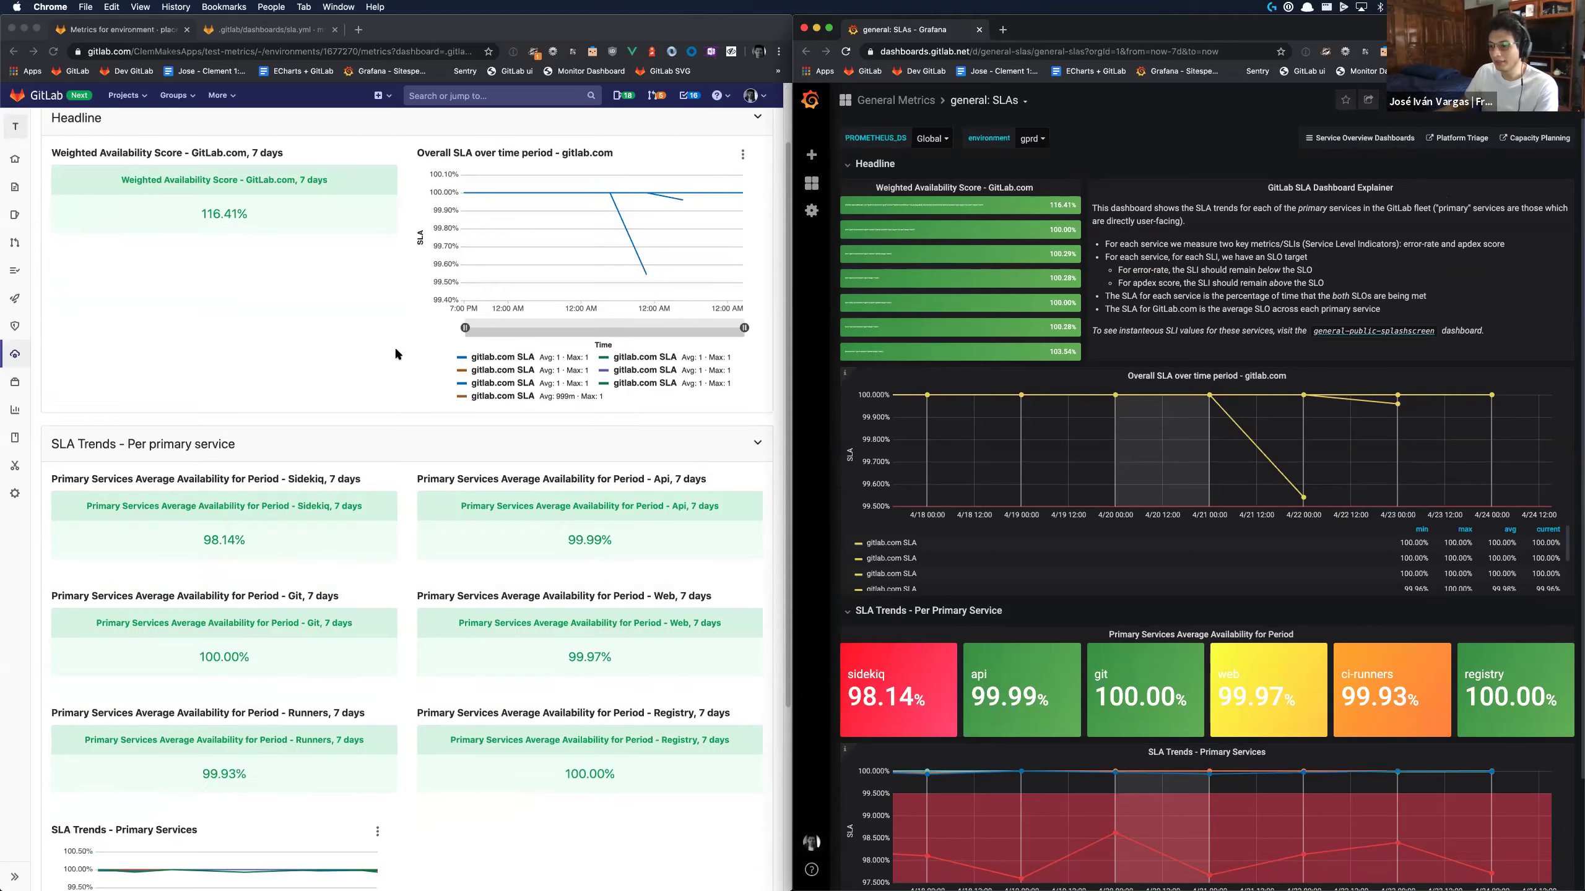
pyautogui.scroll(5, 406, 358)
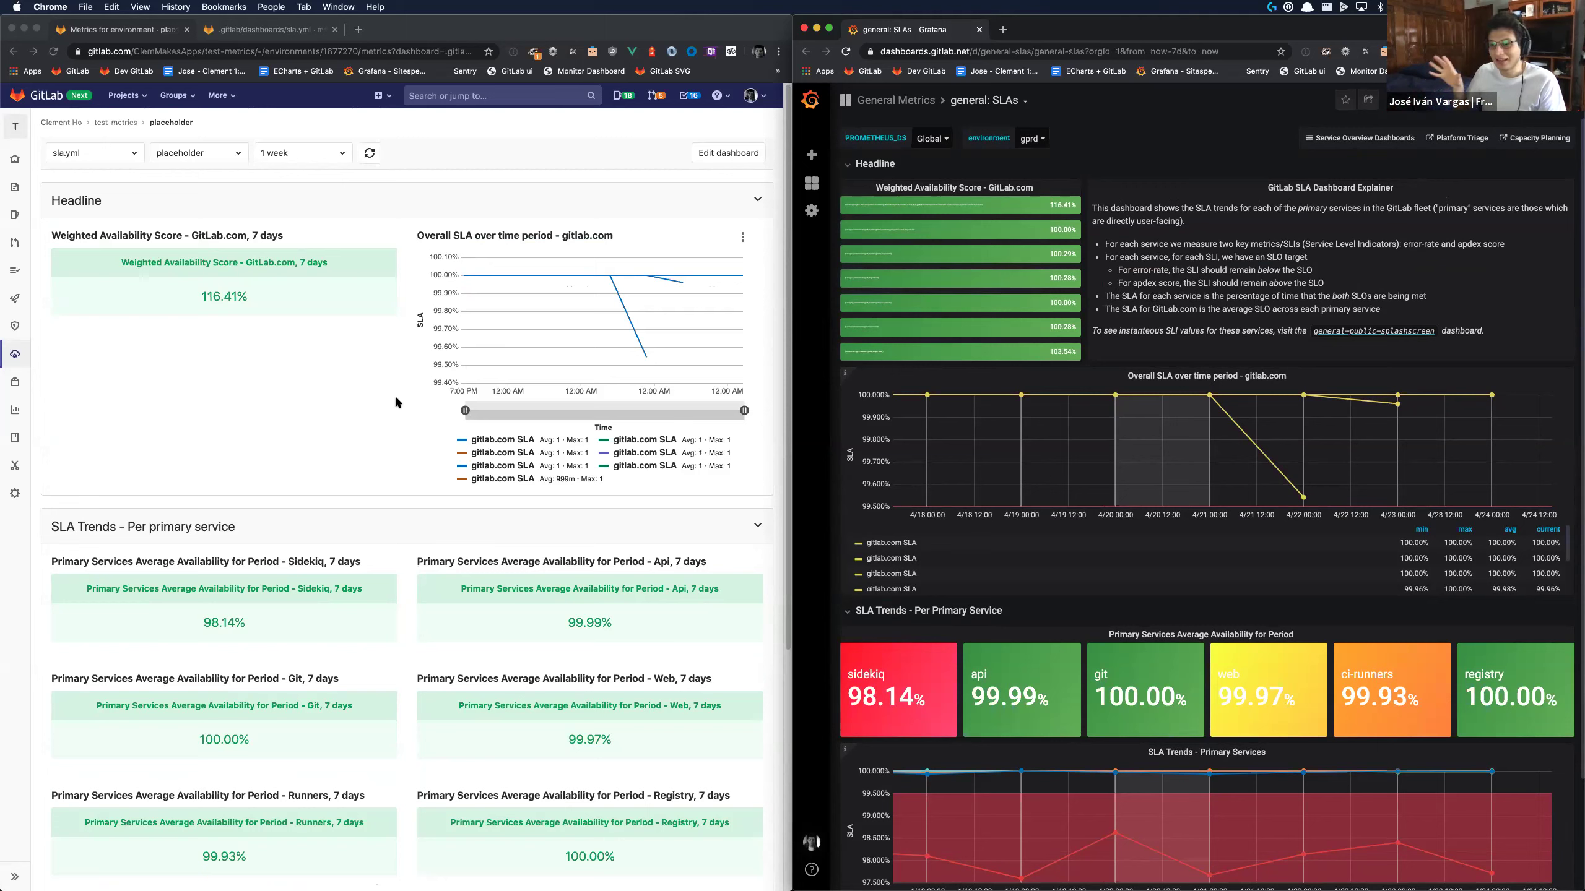
pyautogui.click(257, 50)
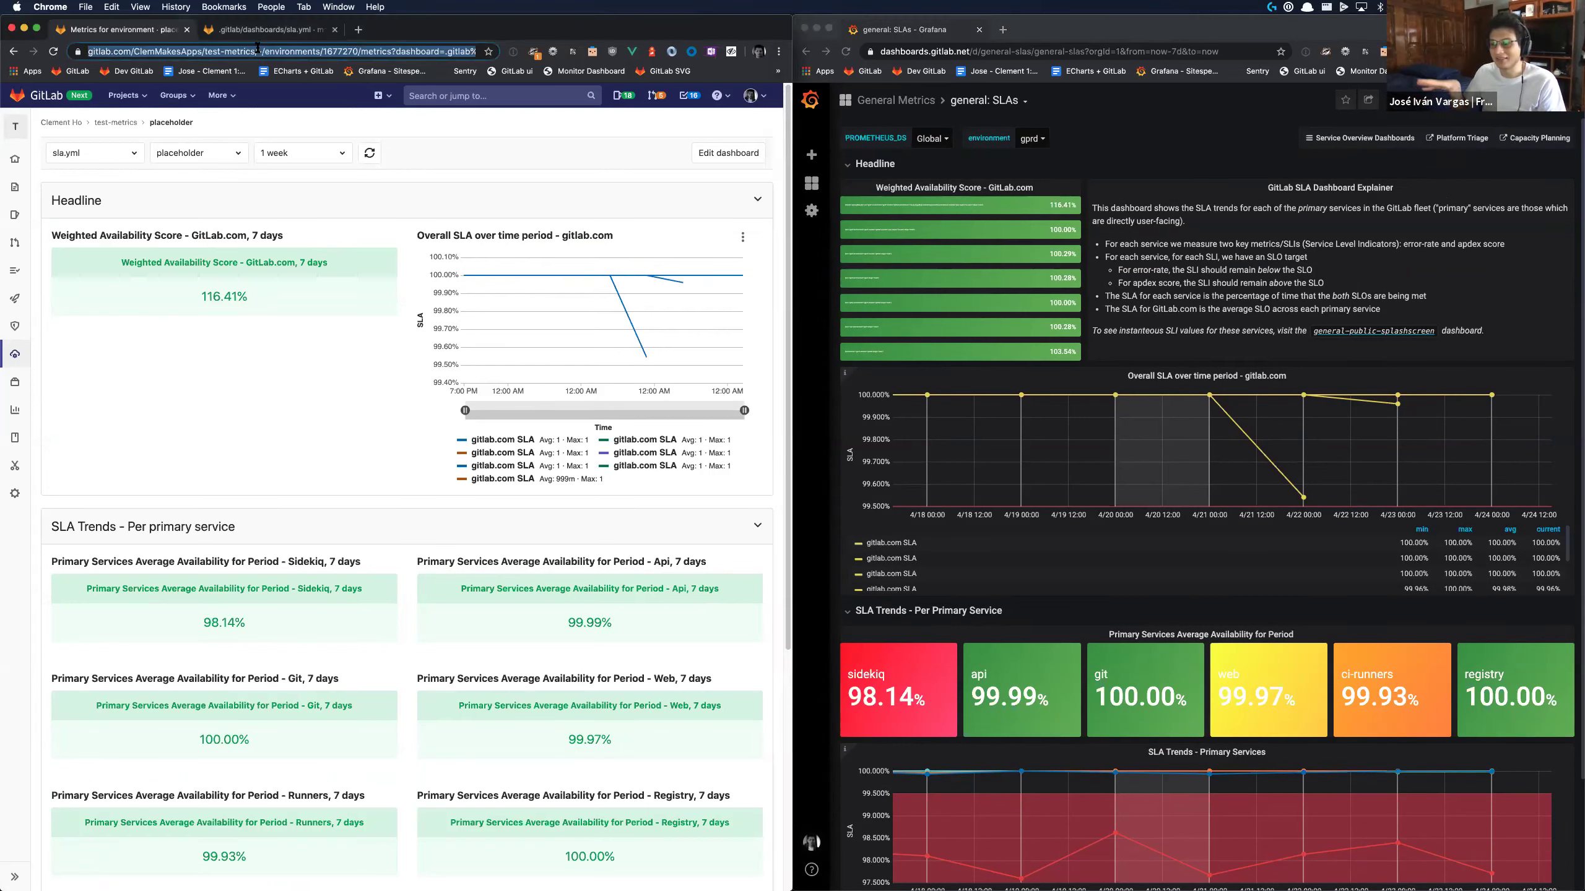
pyautogui.click(1127, 124)
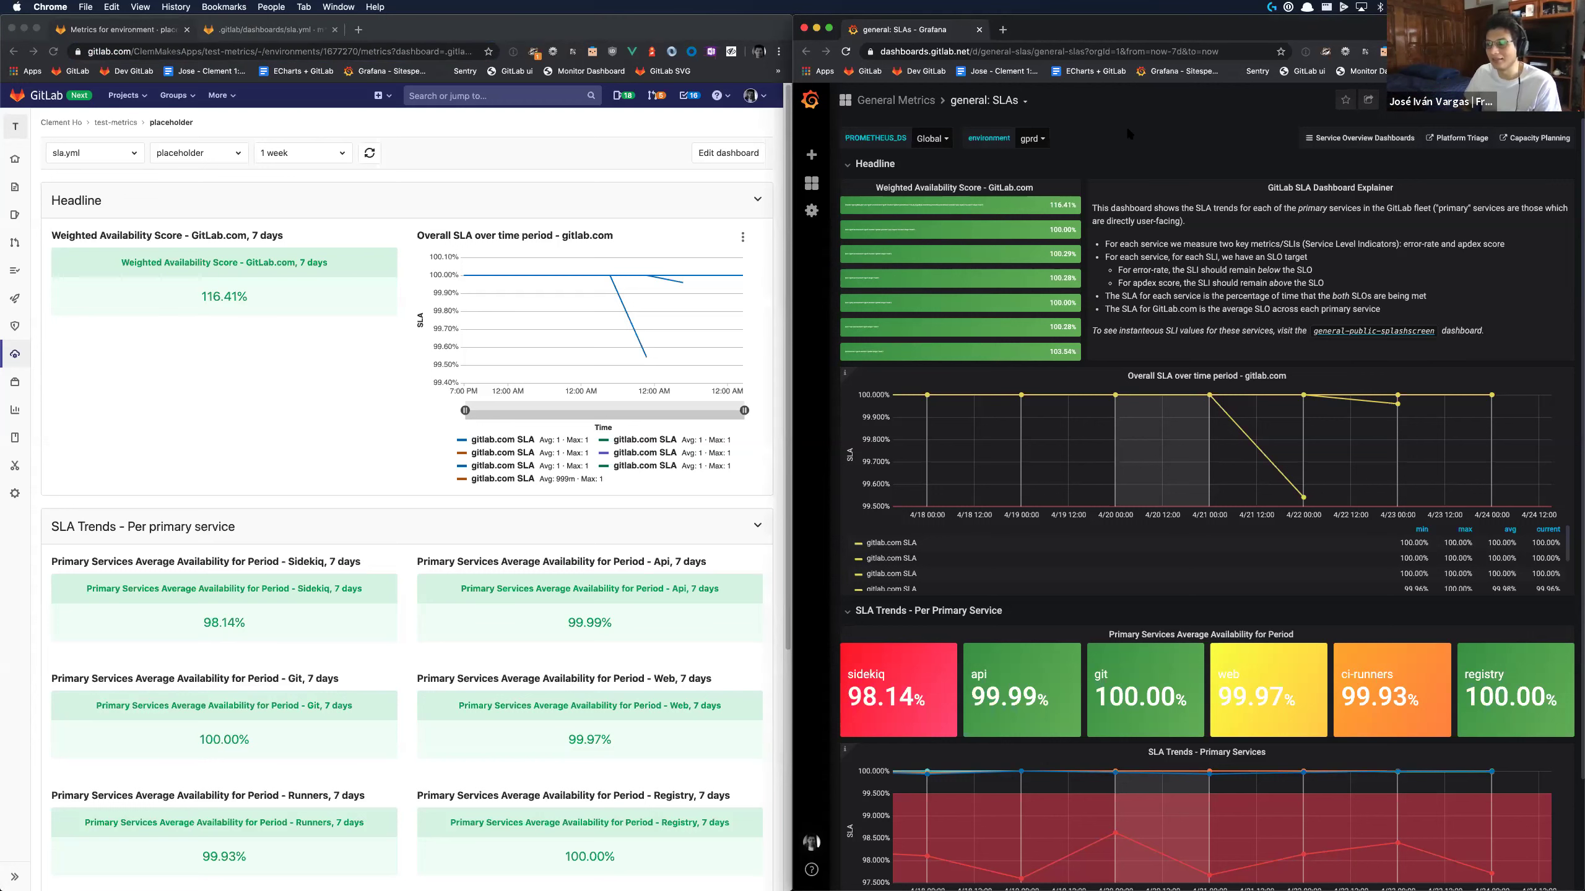